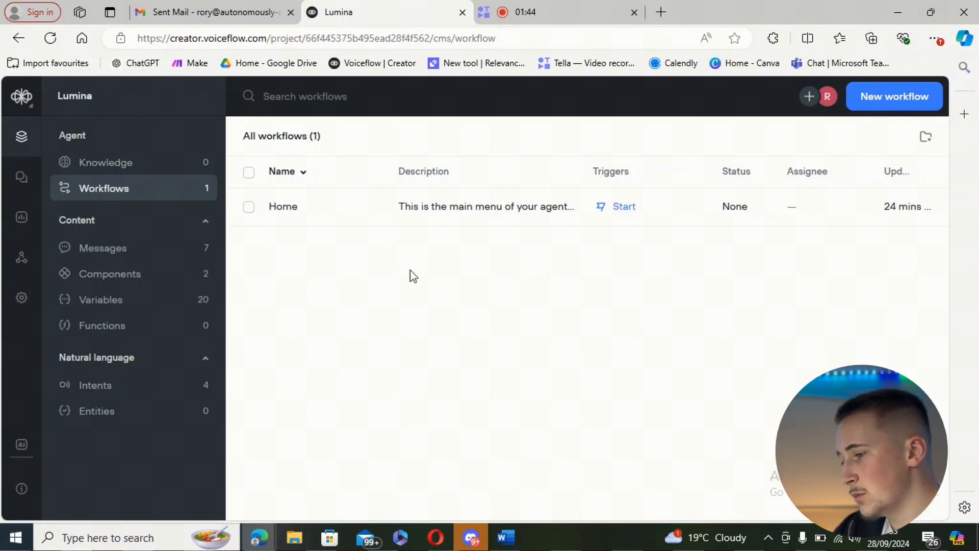
Step: Open the Home workflow for editing from the workflows list
left_click(442, 214)
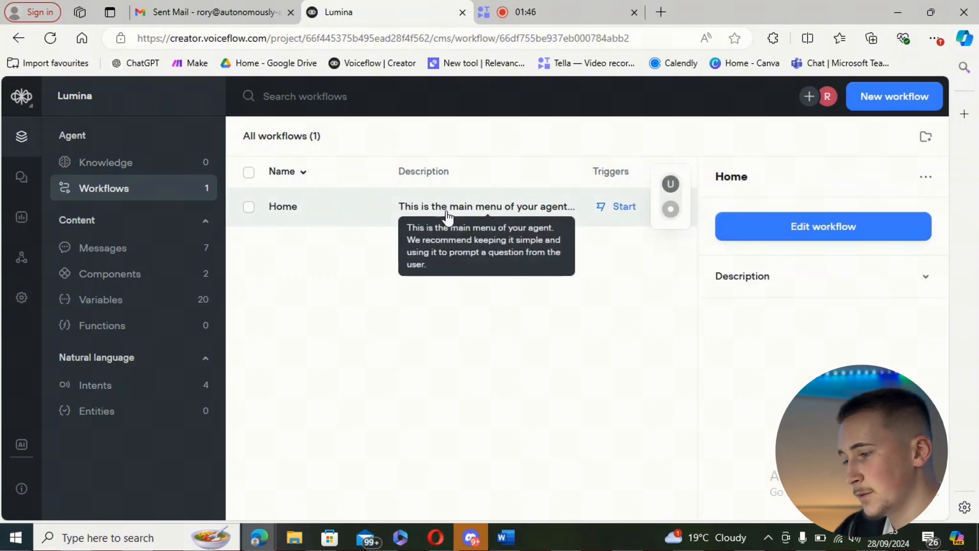
left_click(782, 234)
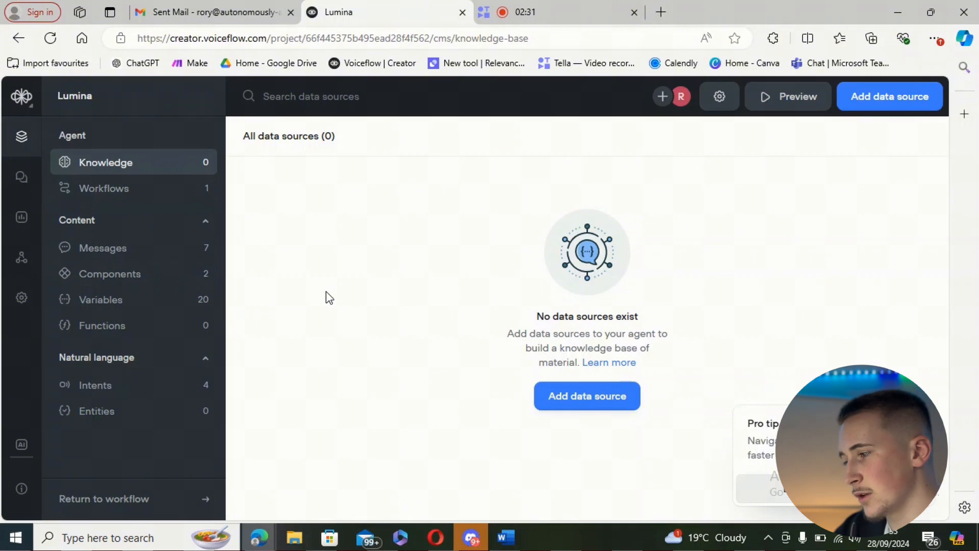
Step: Add the Lumina web design.docx document to the agent's knowledge base as a data source
left_click(860, 98)
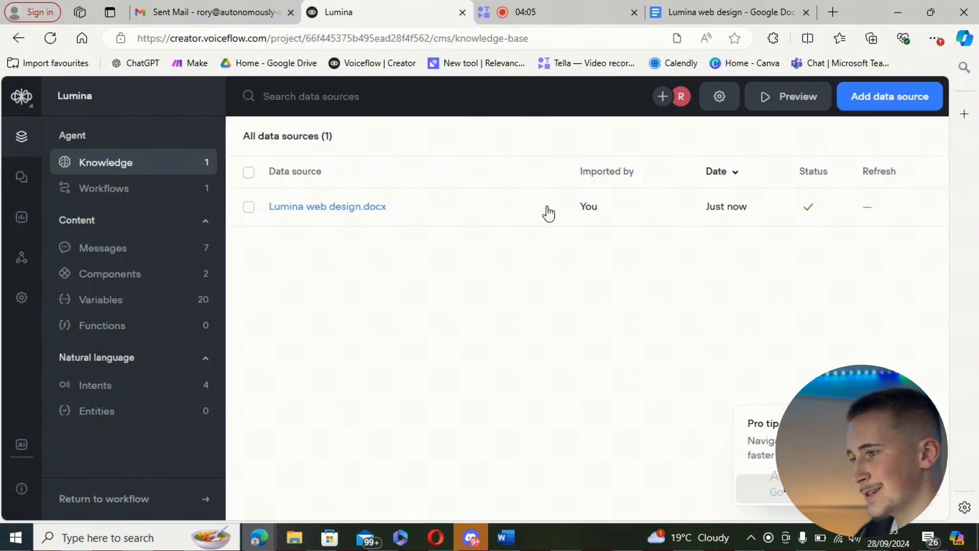
Step: Switch to Google Docs and read through the Lumina web design document, from About Us to the Careers section
left_click(699, 15)
scroll(516, 311, "down", 3)
scroll(536, 315, "up", 5)
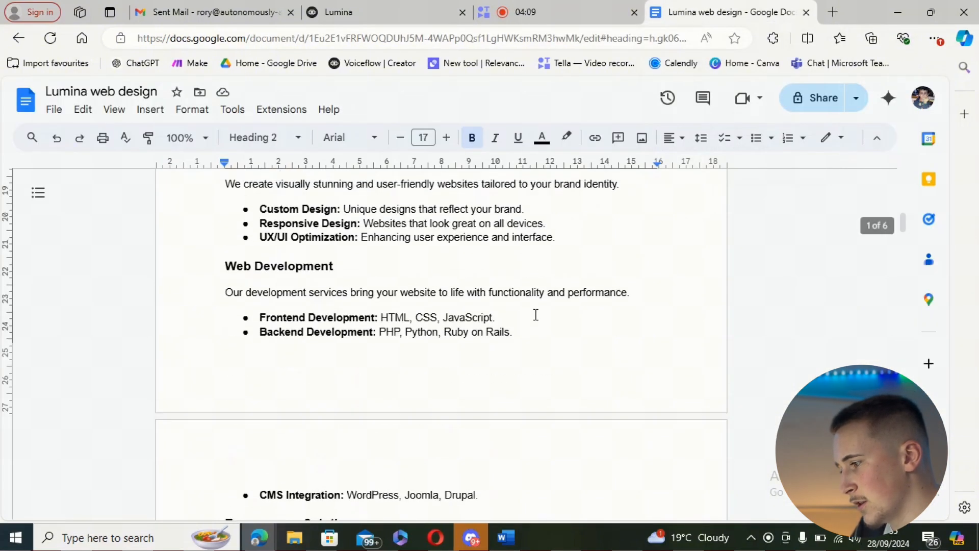
scroll(536, 314, "up", 10)
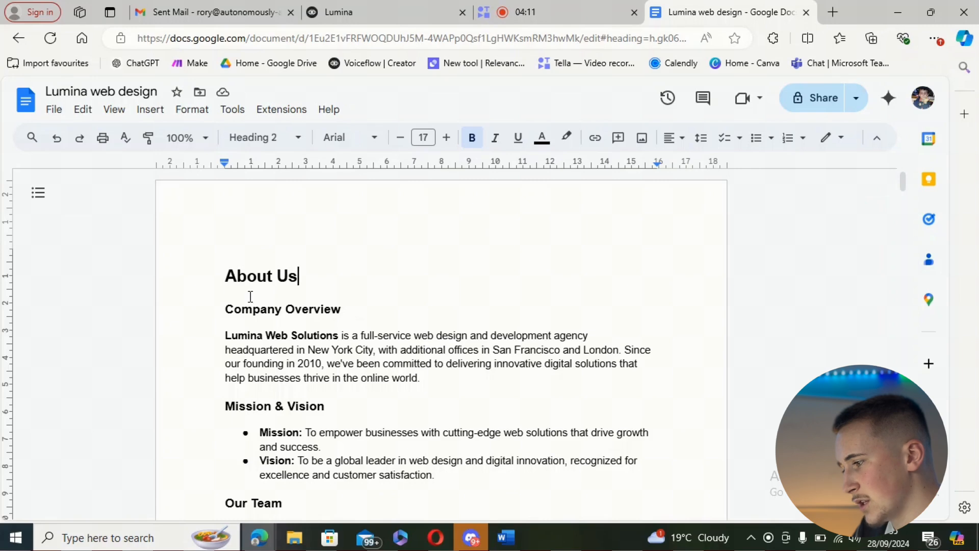
scroll(235, 286, "down", 1)
scroll(204, 265, "down", 2)
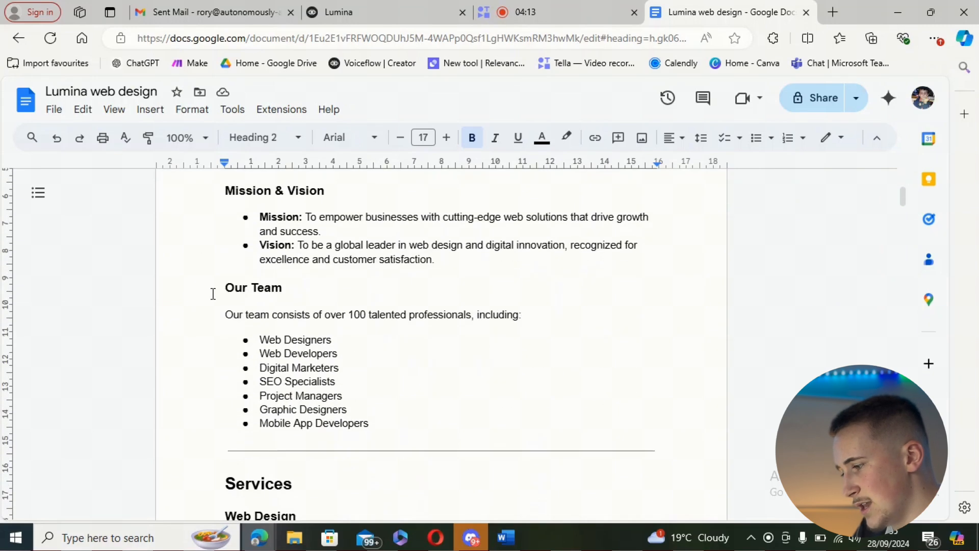
scroll(255, 306, "down", 10)
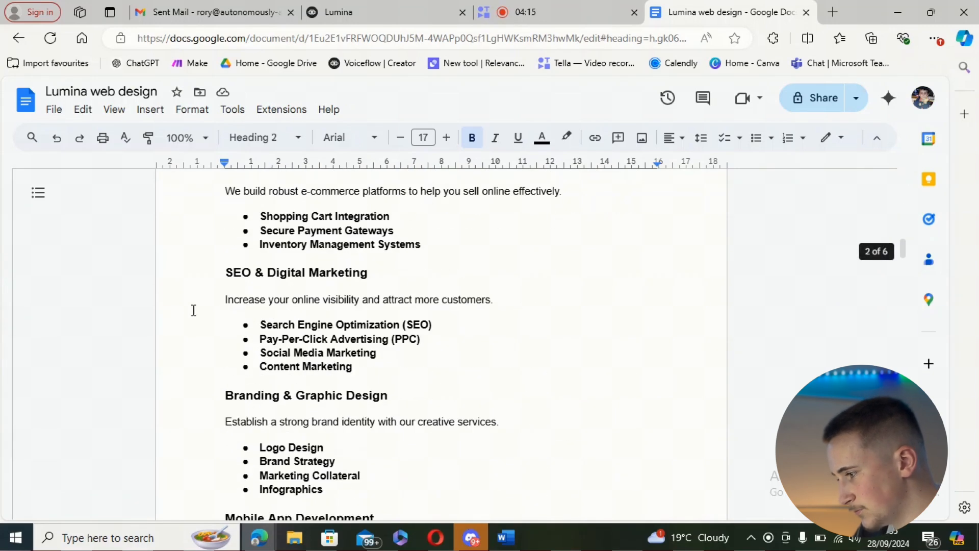
scroll(230, 305, "down", 10)
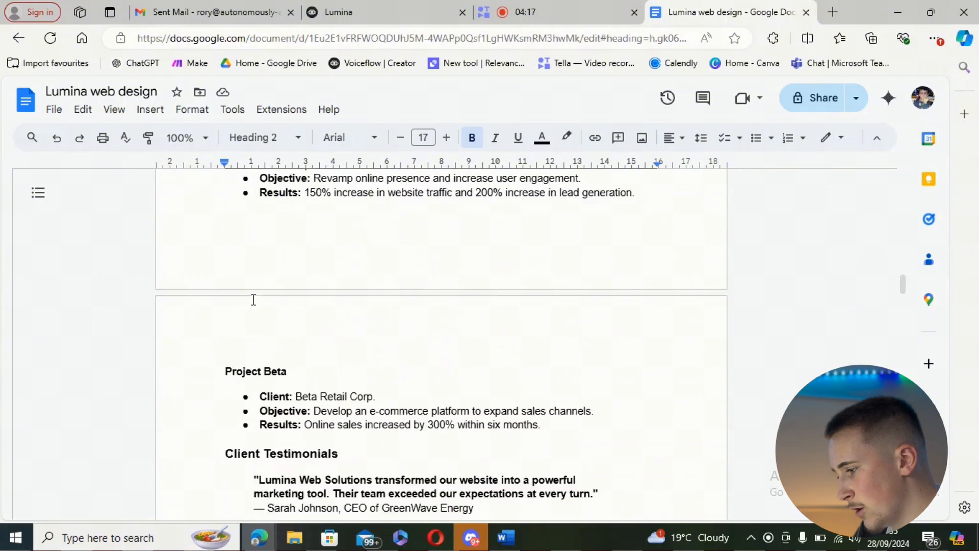
scroll(254, 299, "down", 10)
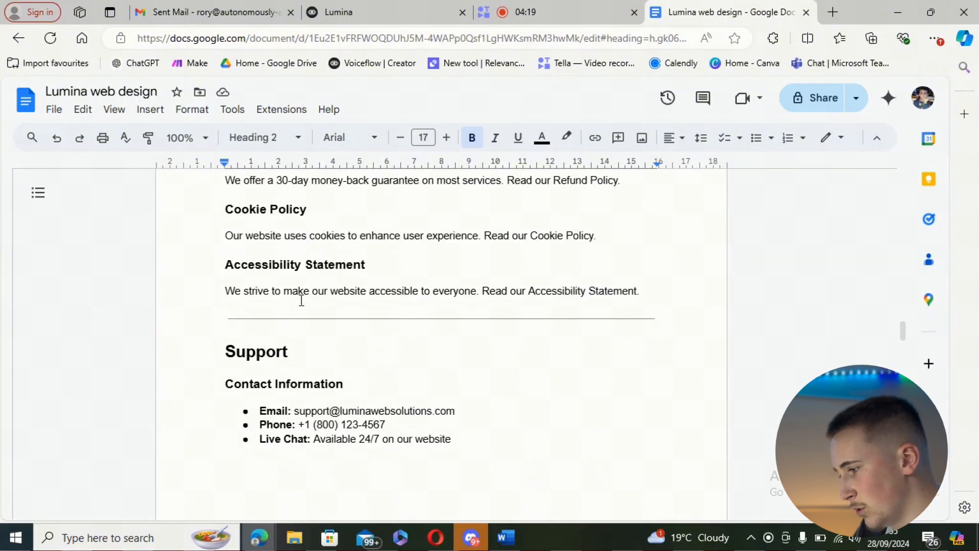
scroll(304, 303, "down", 10)
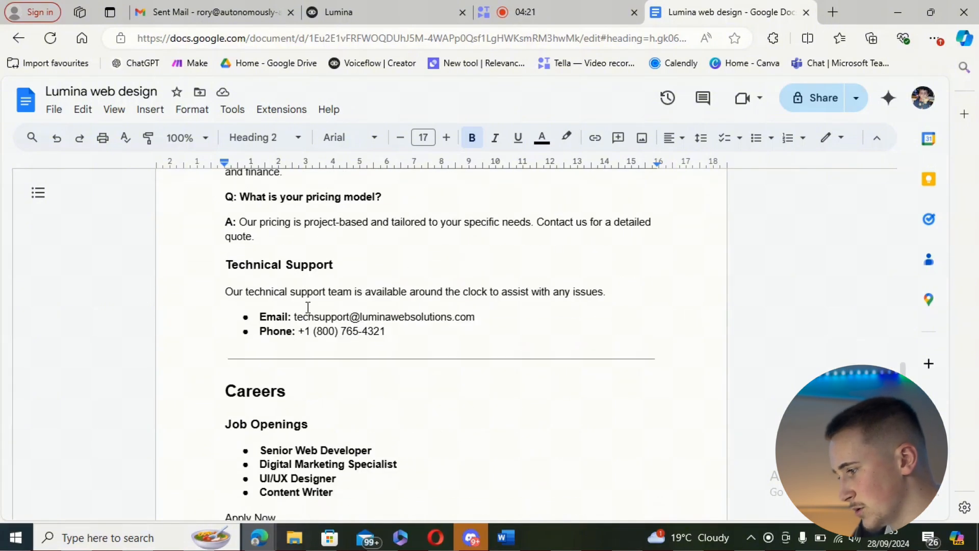
scroll(308, 306, "down", 5)
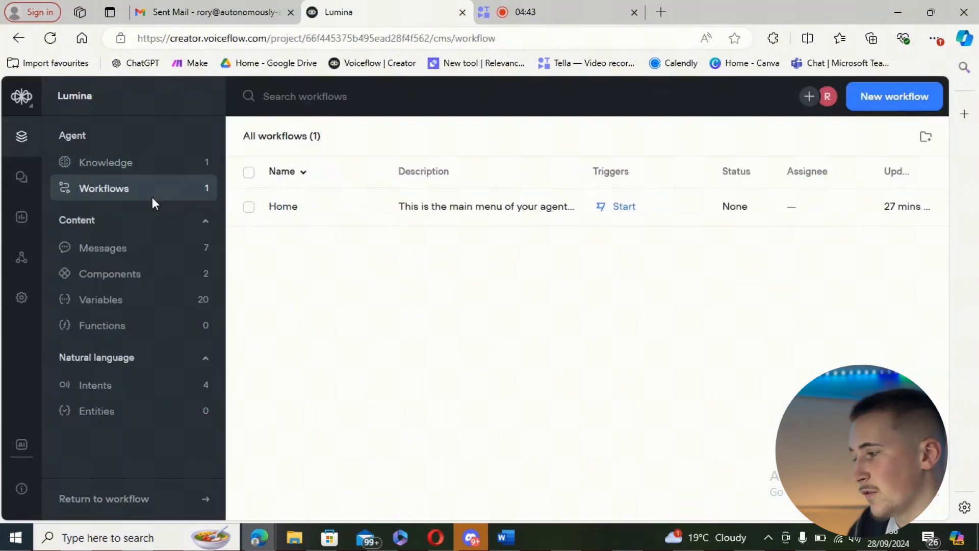
Step: Check the data sources in the knowledge base and open the Home workflow for editing
left_click(146, 163)
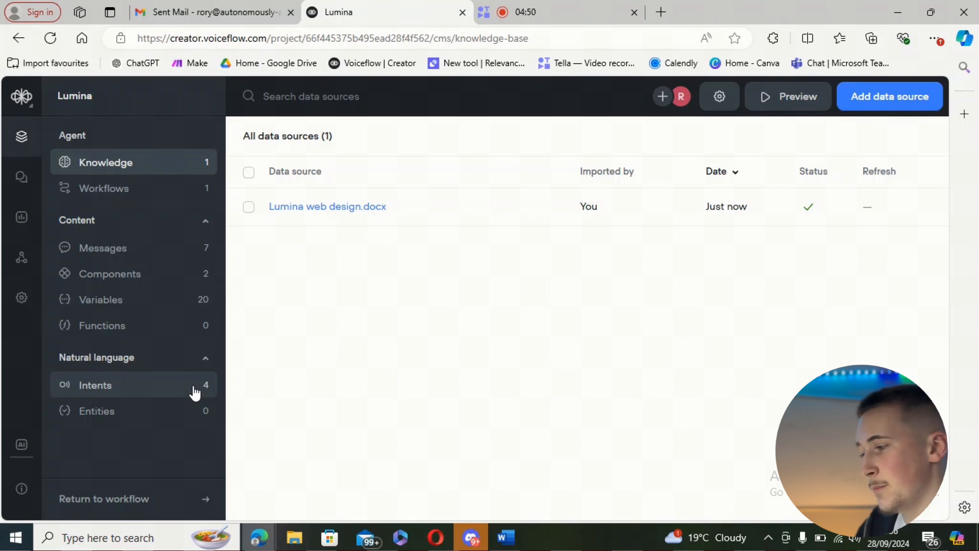
left_click(149, 194)
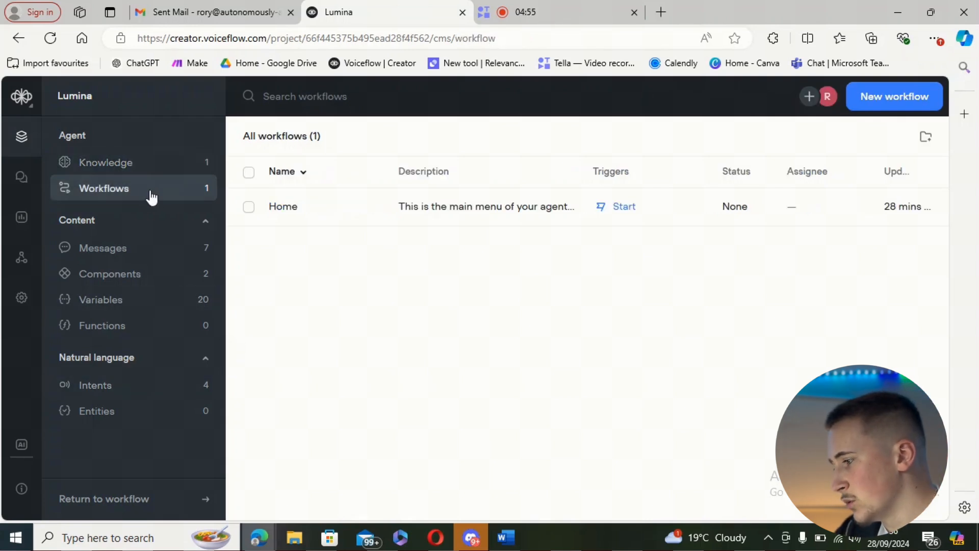
left_click(445, 205)
left_click(730, 228)
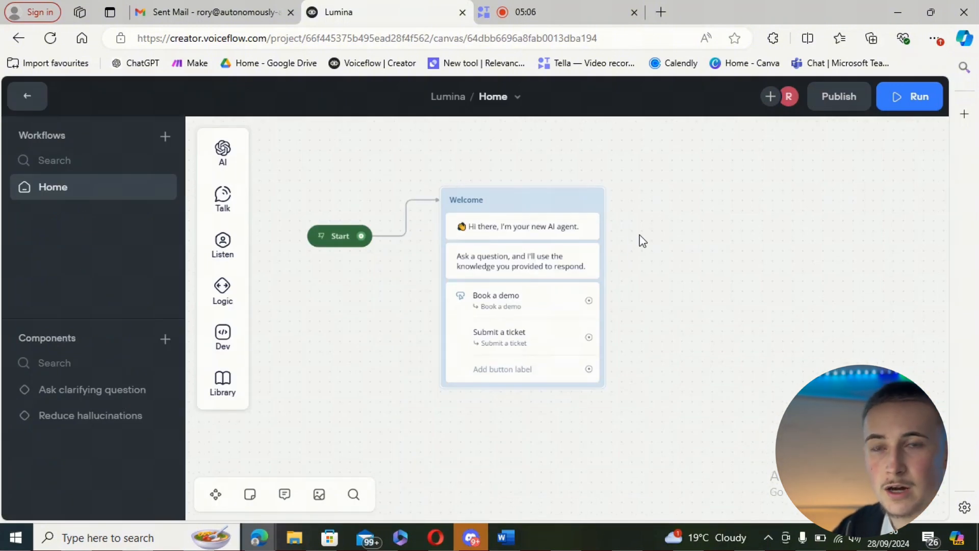
Step: Change the first Welcome message to read "Hi there, I'm an assitant for Lumina Web Design" after the waving emoji
left_click(525, 227)
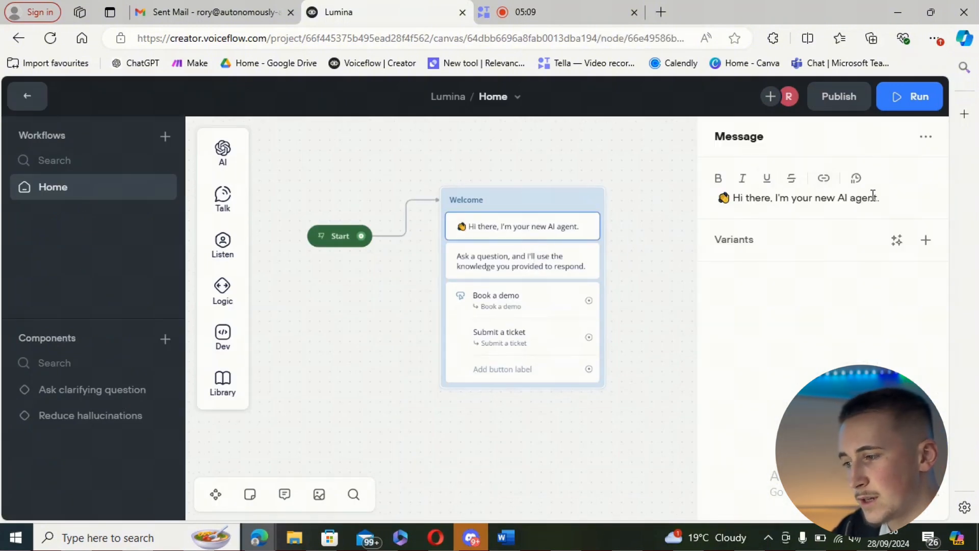
left_click_drag(881, 198, 814, 218)
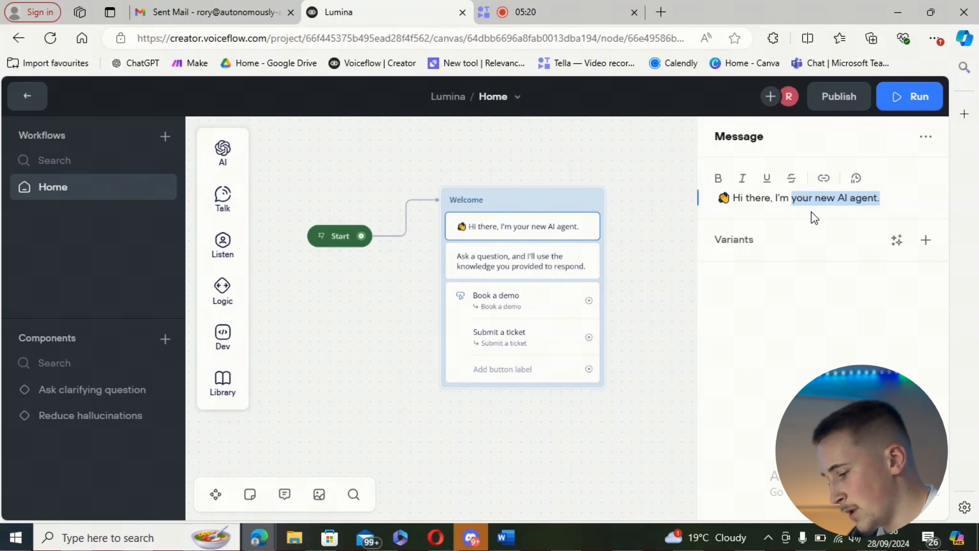
type("an assitan")
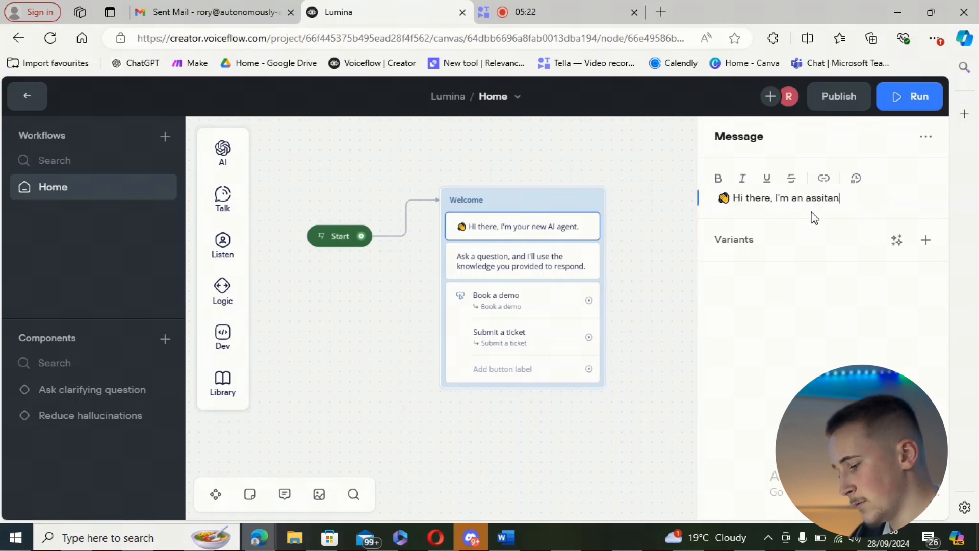
type("t for Lumi")
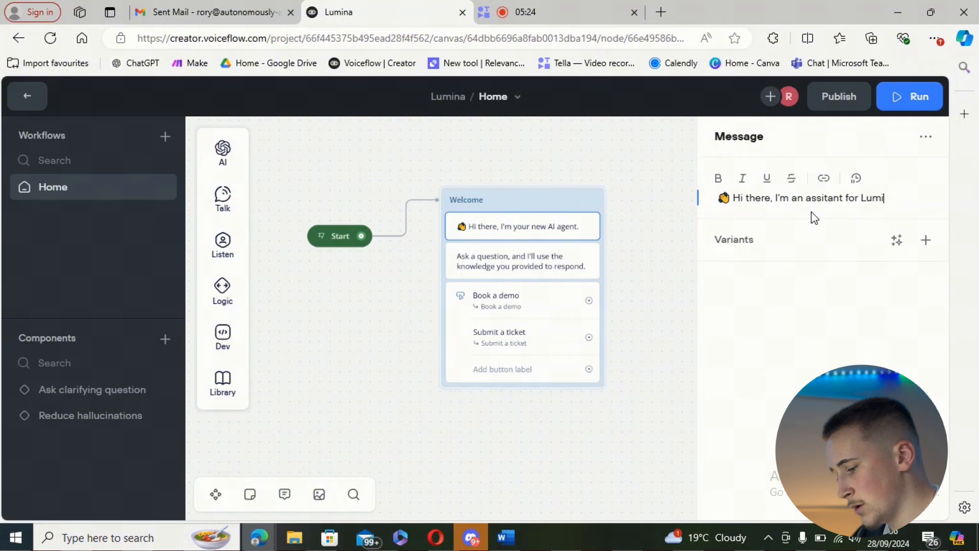
type("na Web ")
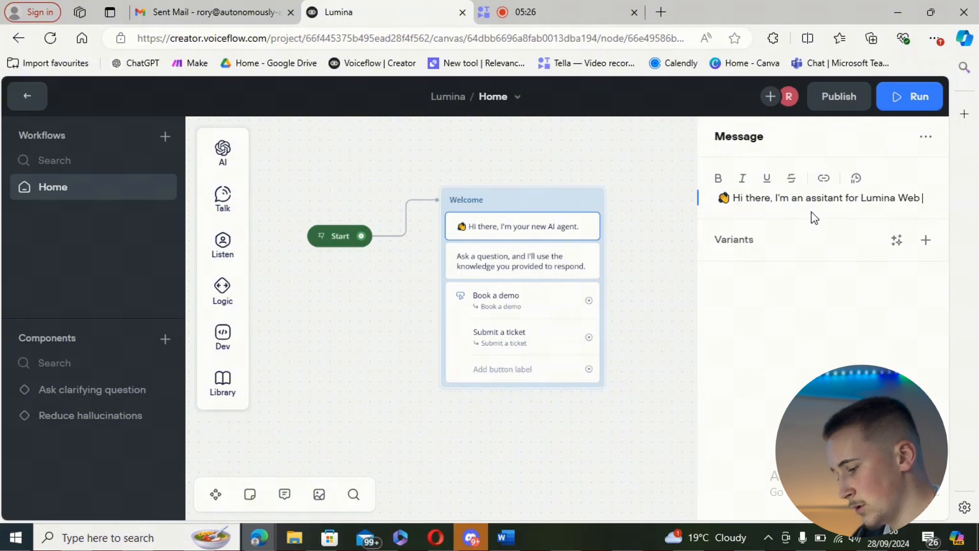
type("de")
key("BackSpace")
key("BackSpace")
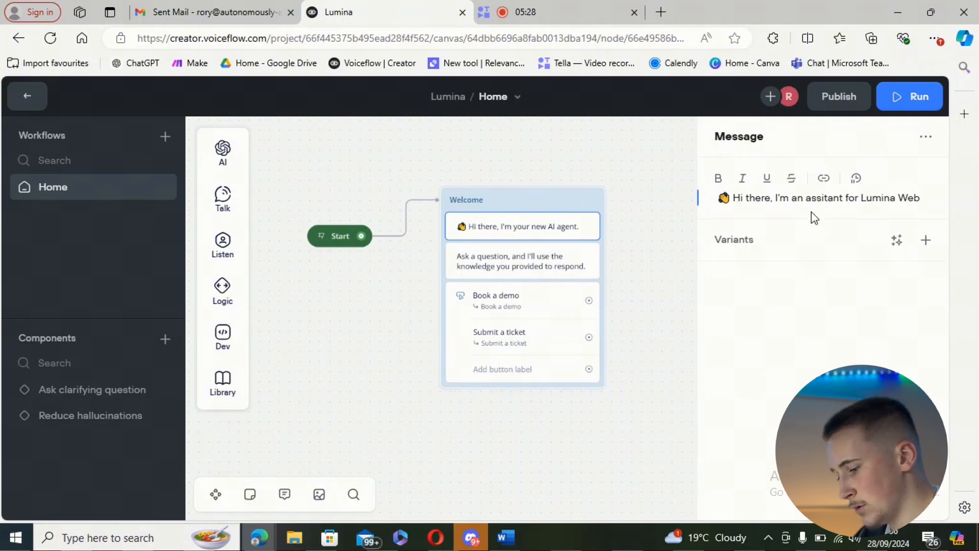
type("Design")
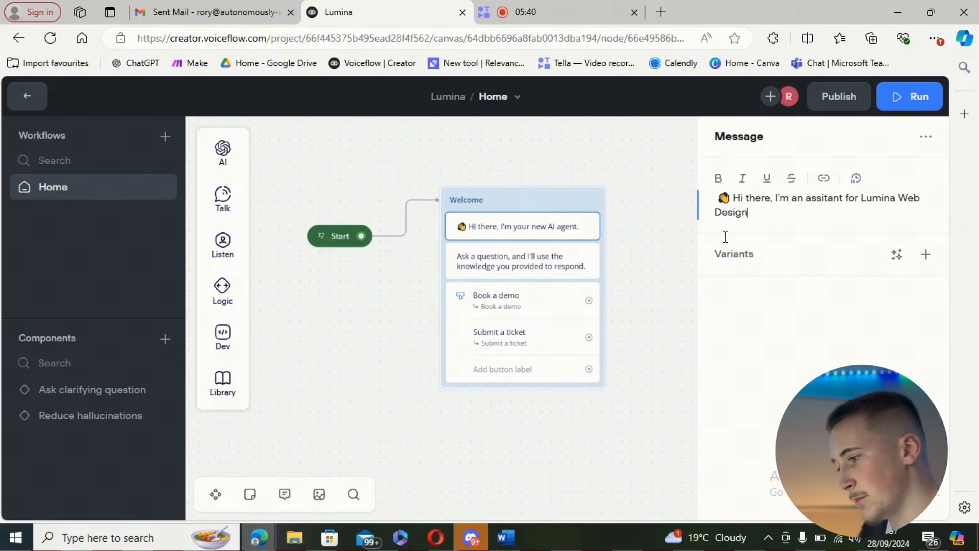
Step: Replace the text of the second Welcome message with "How can i help you today?" and review both messages
left_click(531, 276)
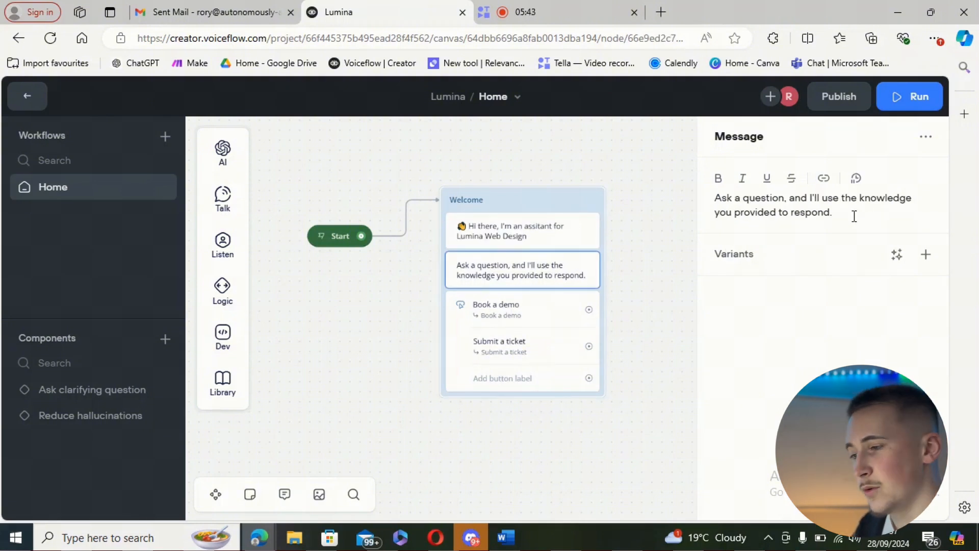
left_click_drag(854, 216, 793, 212)
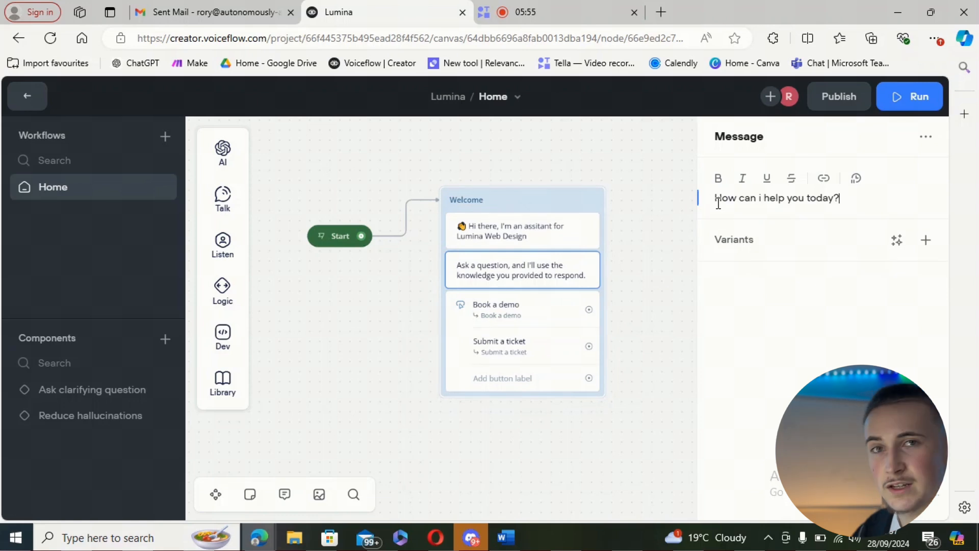
left_click(531, 244)
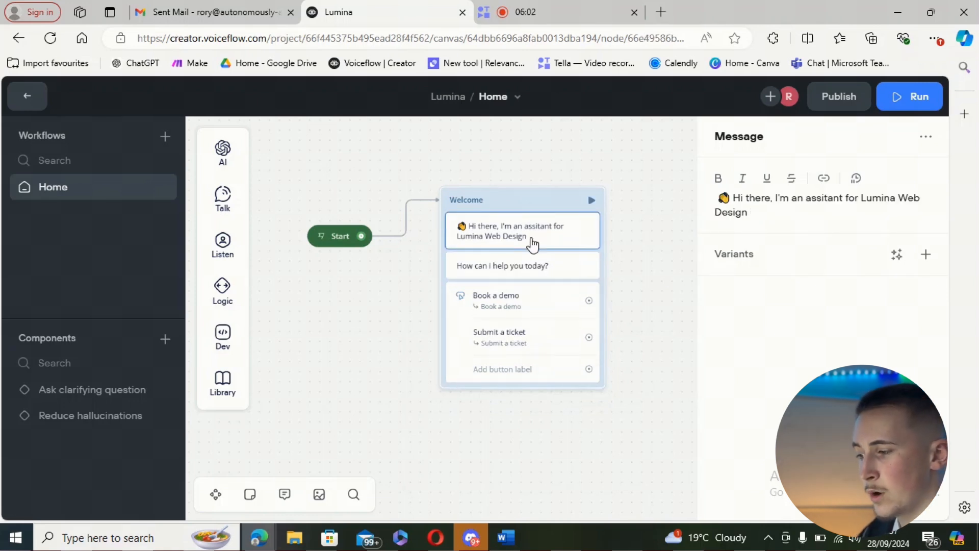
left_click(538, 266)
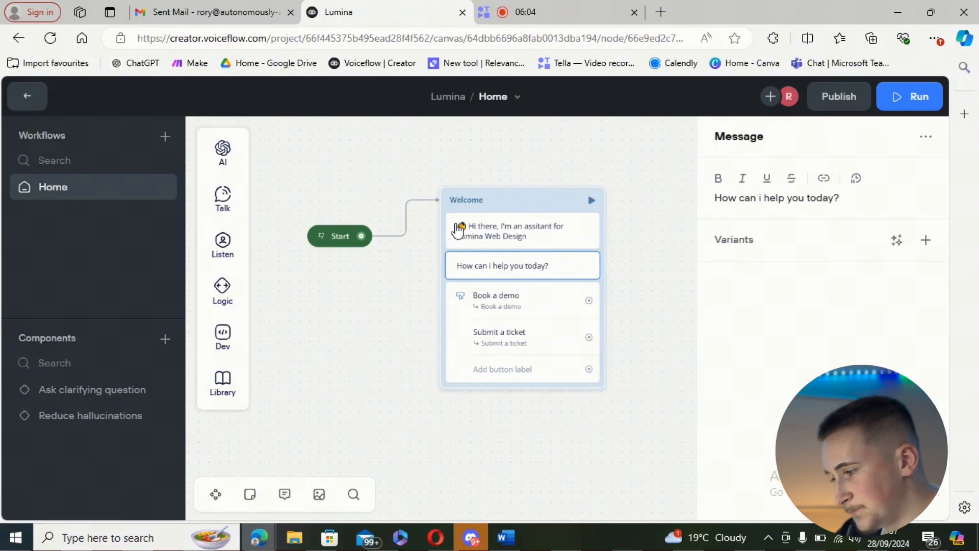
Step: Delete the buttons step with "Book a demo" and "Submit a ticket" from the Welcome block
left_click(570, 326)
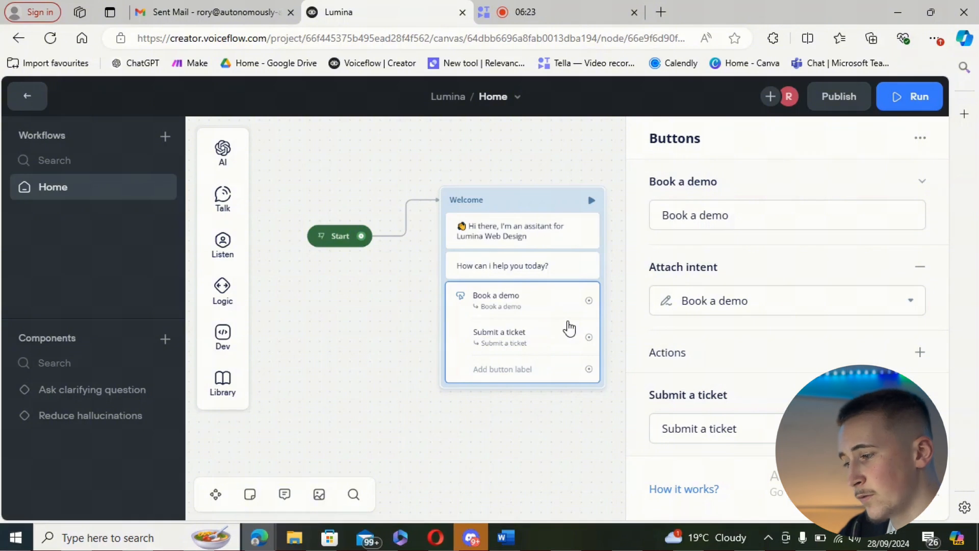
left_click(378, 338)
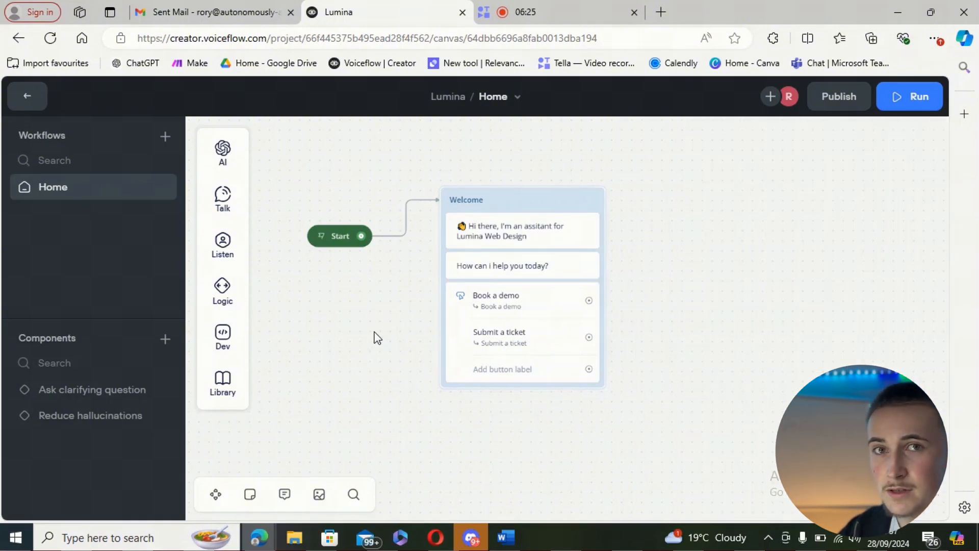
left_click(506, 329)
key("Delete")
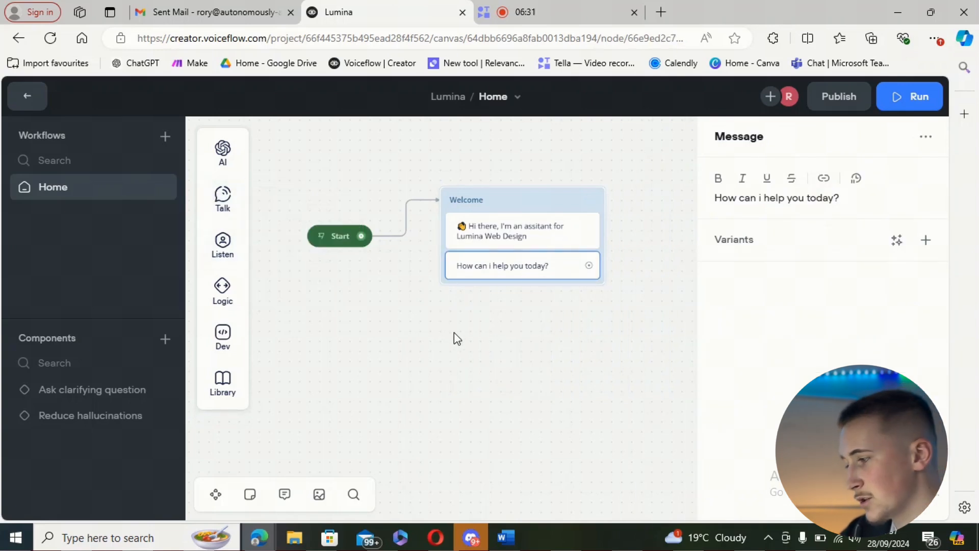
Step: Add a Buttons step below the Welcome messages with the labels "I have a query" and "I would like to book a consultation"
mouse_move(215, 263)
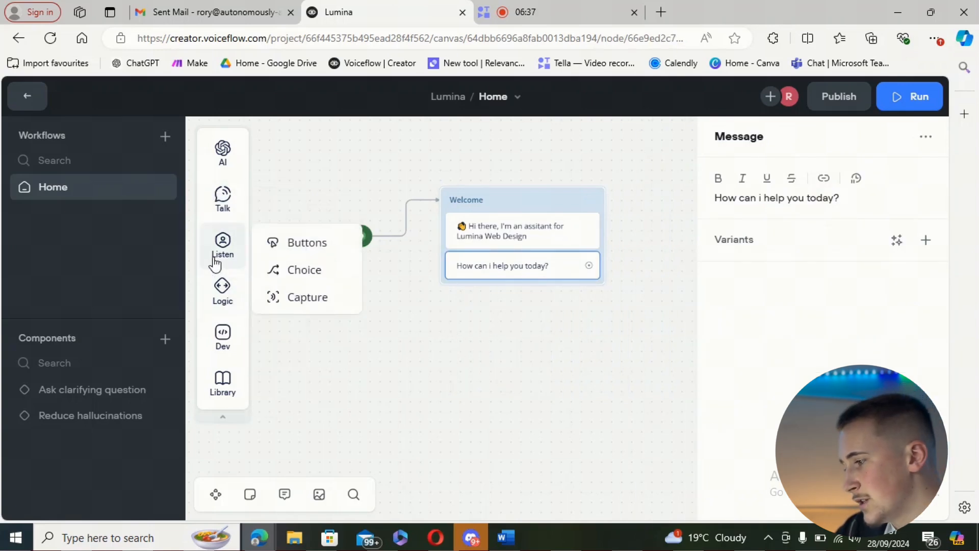
left_click_drag(291, 242, 511, 294)
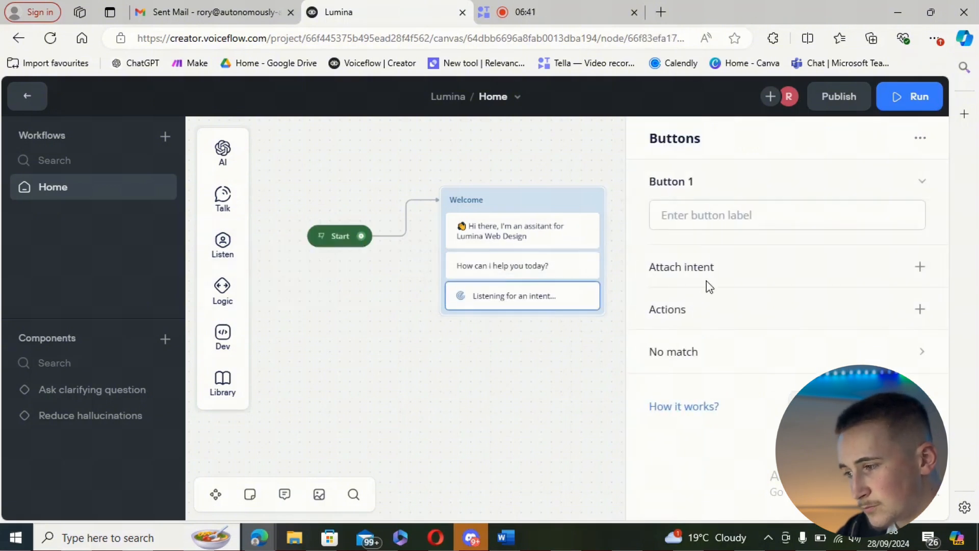
left_click(707, 221)
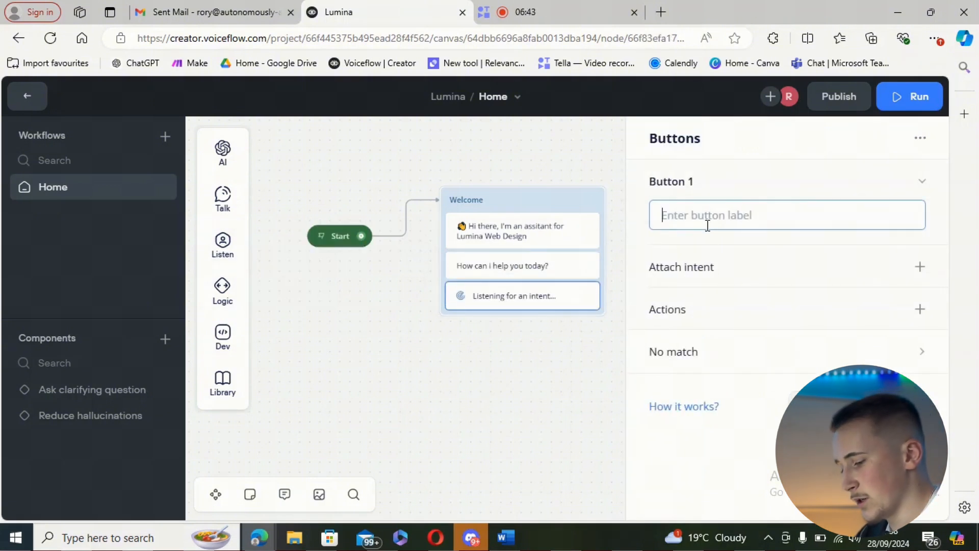
type("I have a query")
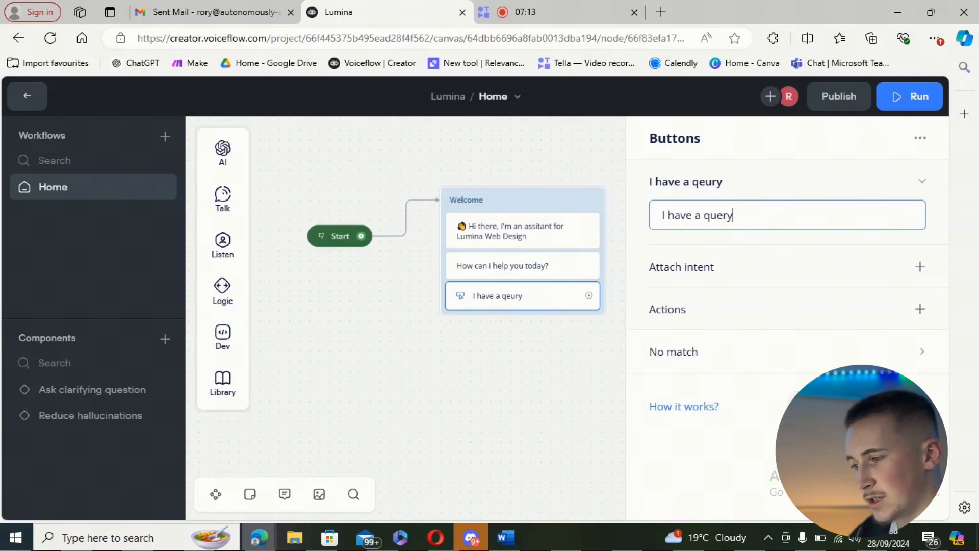
key("Return")
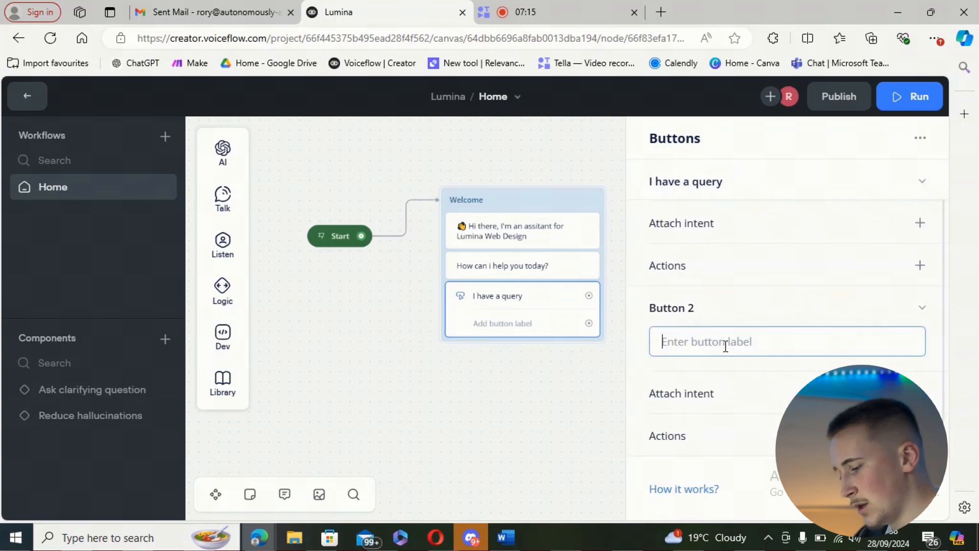
type("I would like to book a consultation")
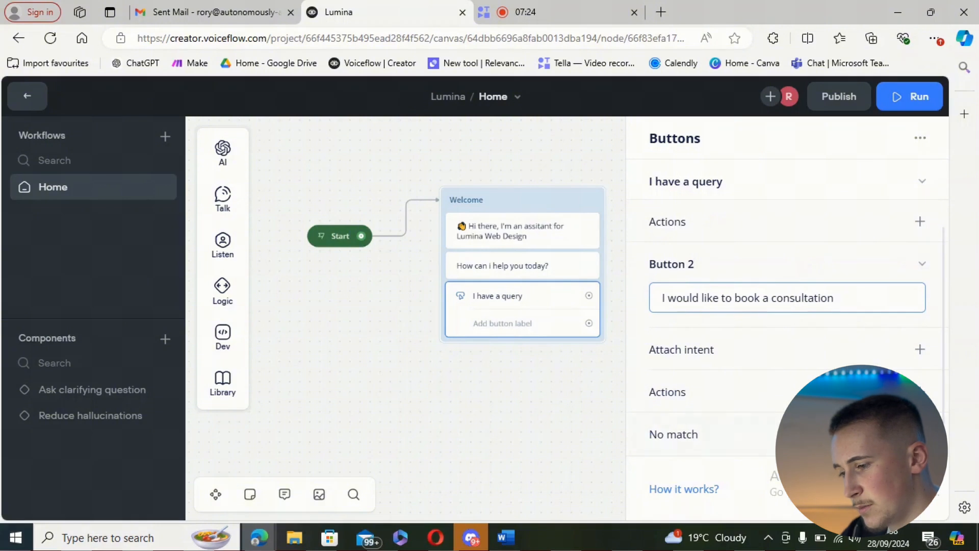
key("Return")
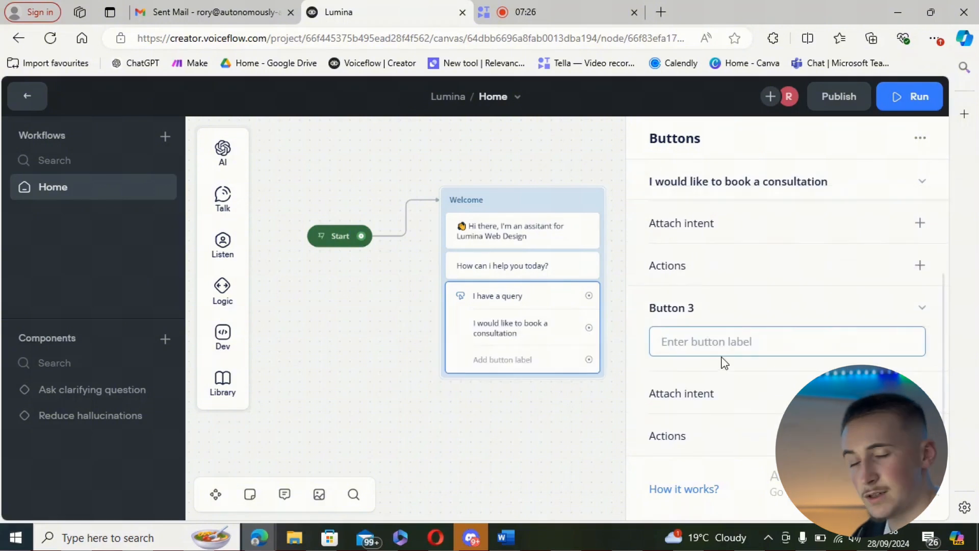
Step: Label the third button "I would like to sign up for the free webinar" and connect it to a new Card block
type("I would like to sign up for the free webinar")
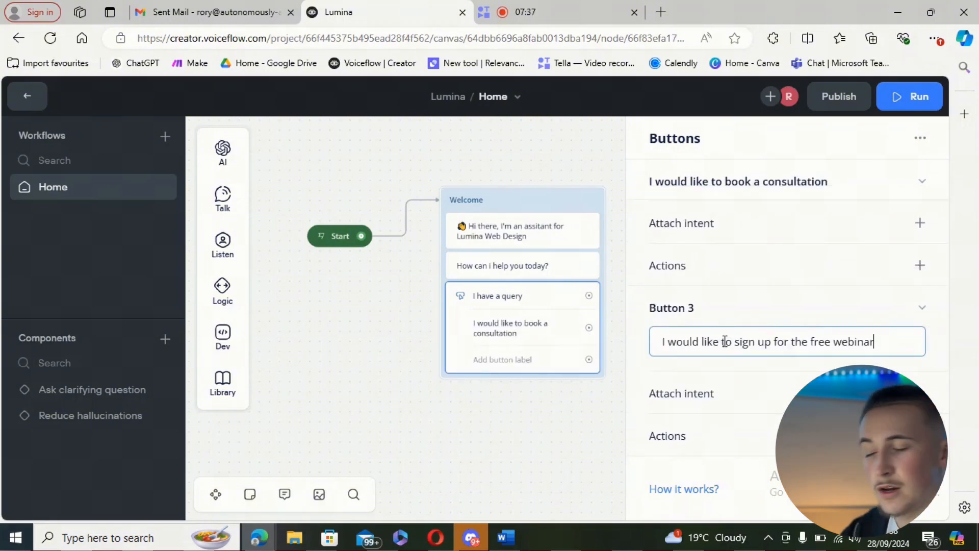
left_click(554, 318)
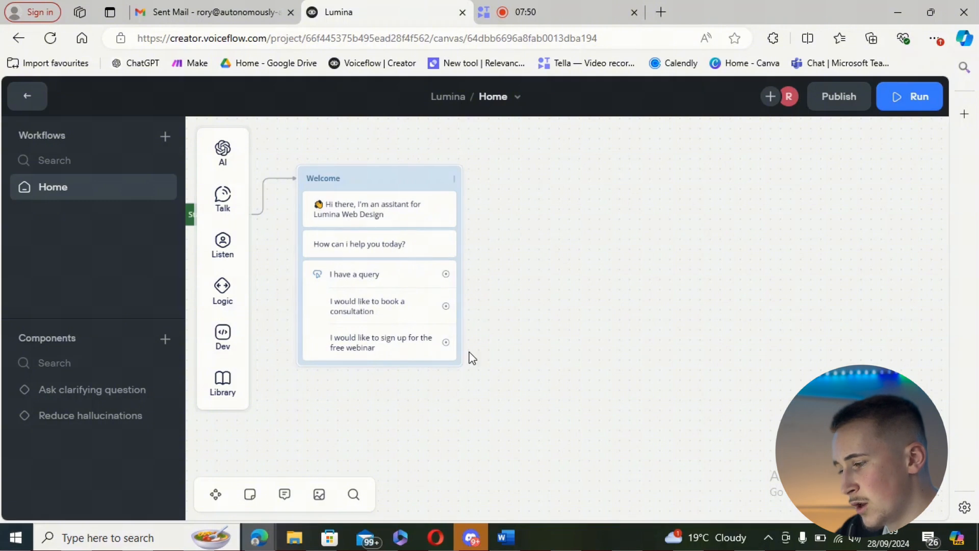
left_click_drag(445, 345, 567, 410)
mouse_move(607, 266)
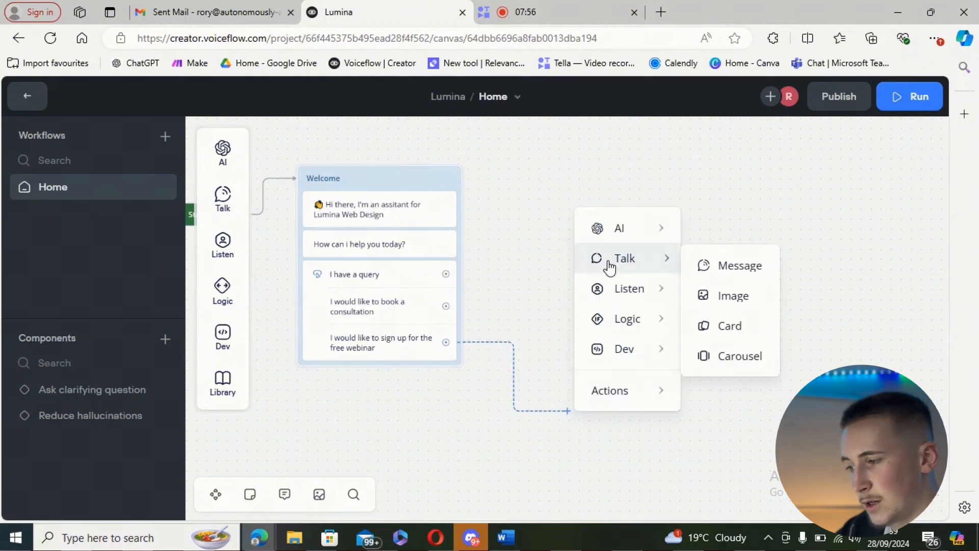
left_click(711, 337)
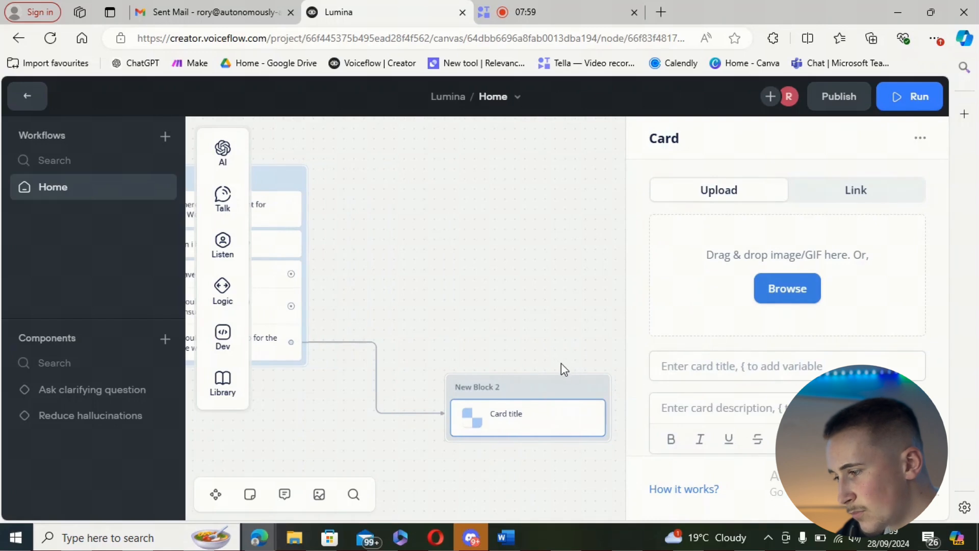
left_click_drag(466, 320, 535, 314)
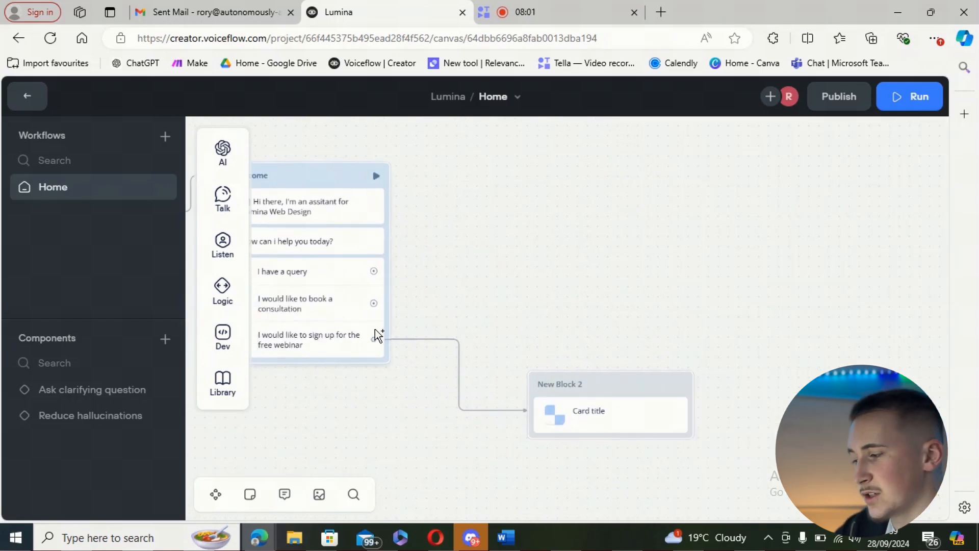
left_click_drag(481, 340, 588, 346)
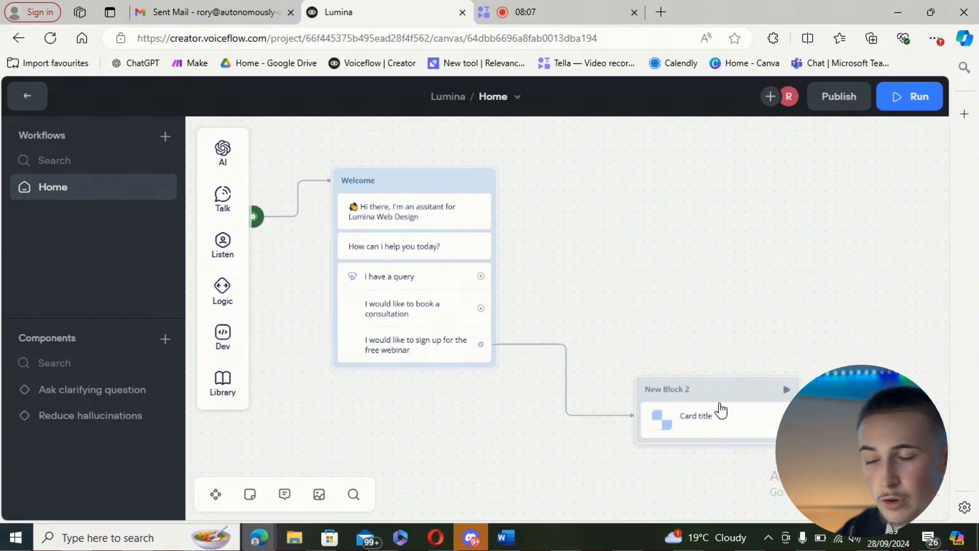
Step: Fill the new card with a webinar image, the title "Free Webinar" and the description "Sign up to our free webinar on web development!"
left_click(706, 421)
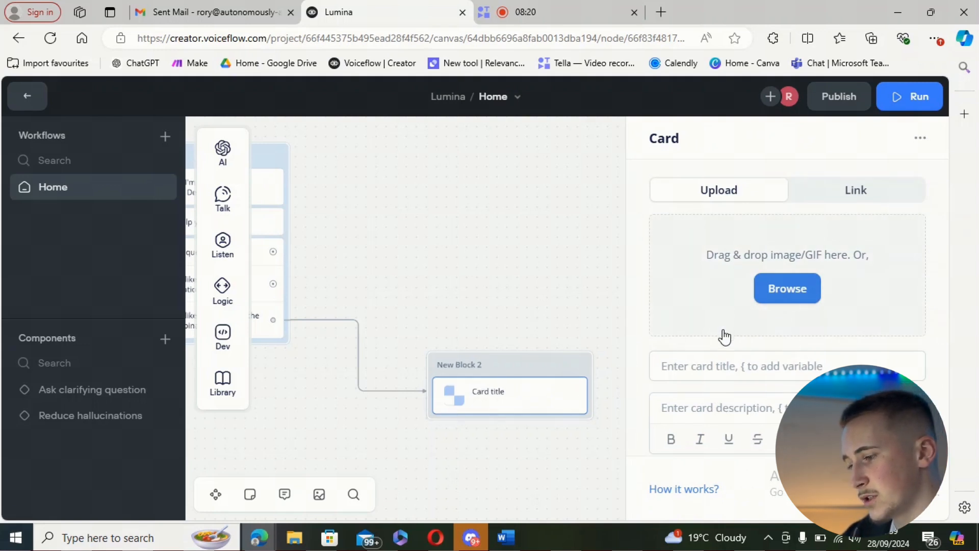
scroll(735, 374, "down", 1)
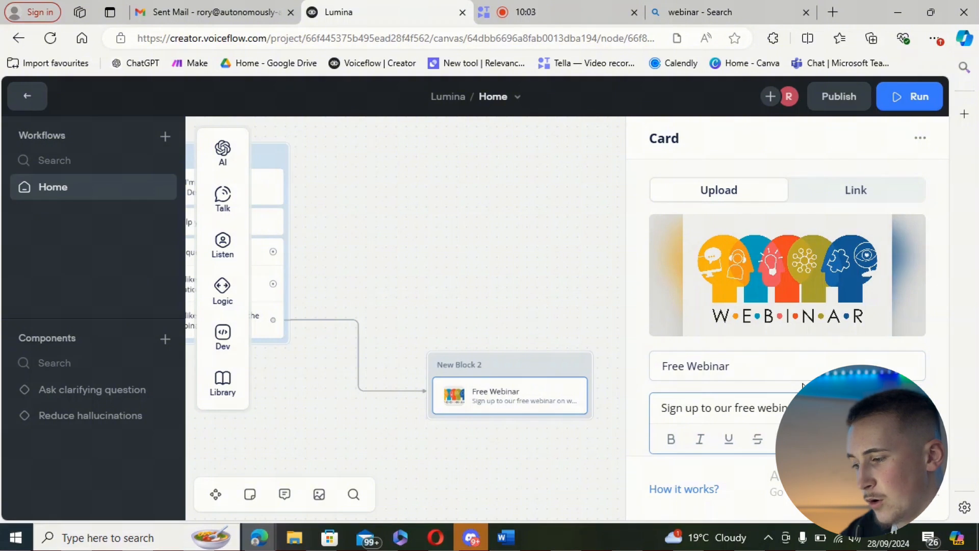
Step: Add a "Sign up now" button to the Free Webinar card and give it an Open URL action with the address left blank
scroll(802, 386, "down", 1)
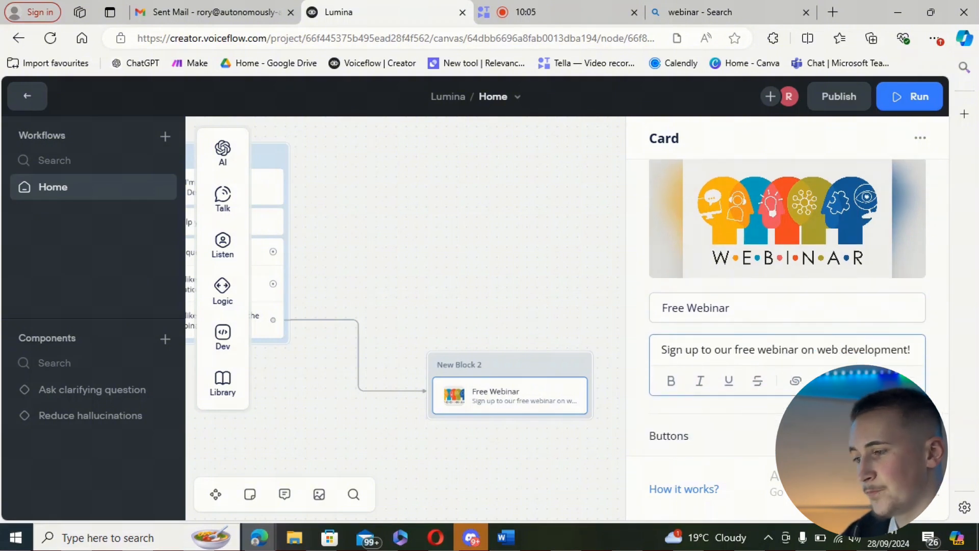
left_click(920, 436)
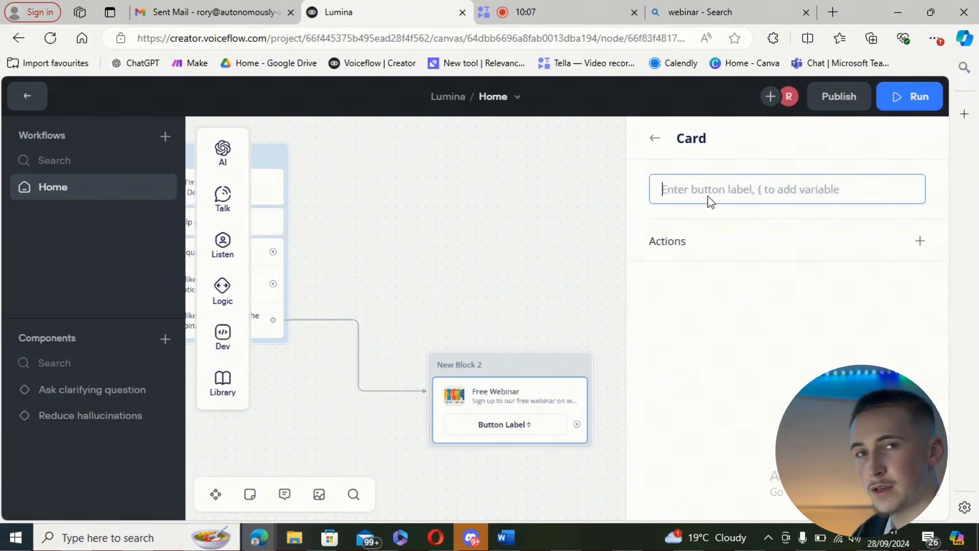
type("Sign up now")
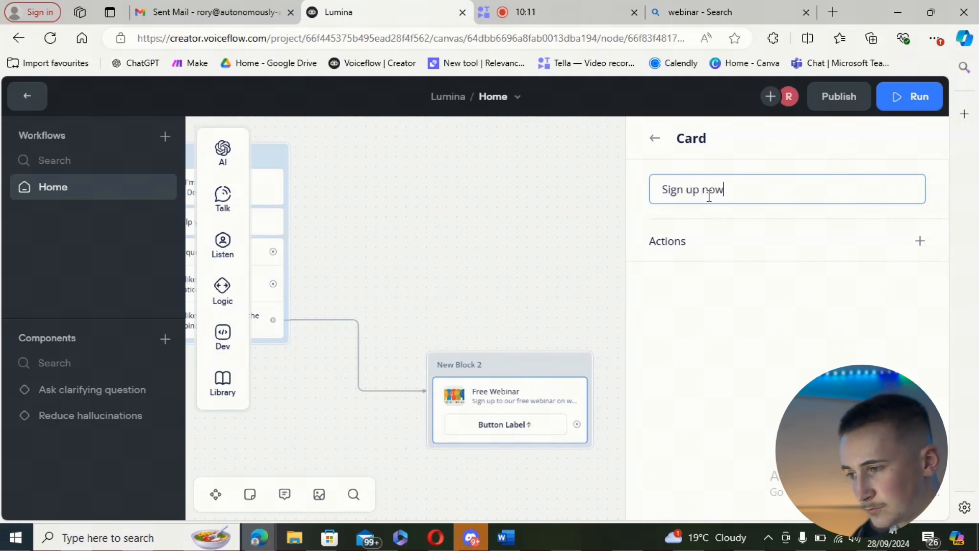
left_click(917, 243)
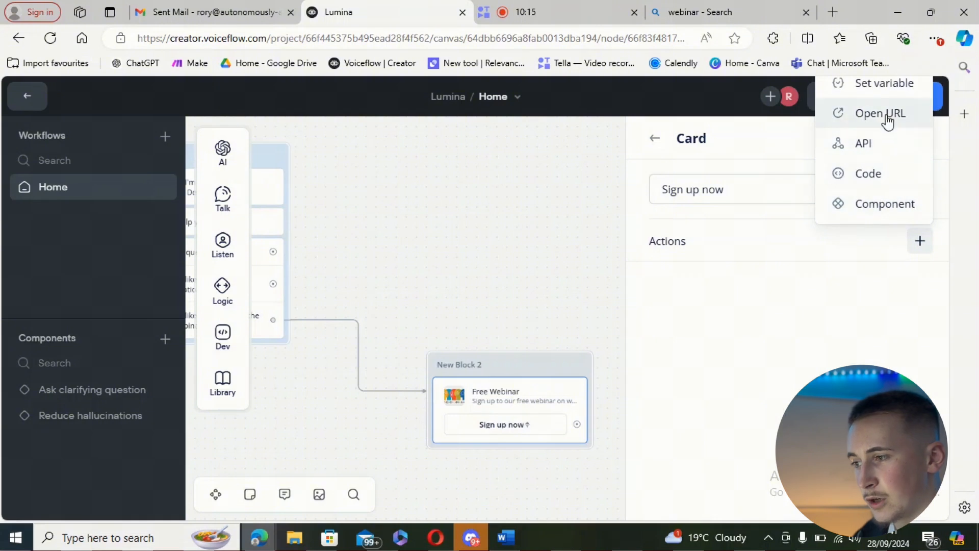
left_click(888, 118)
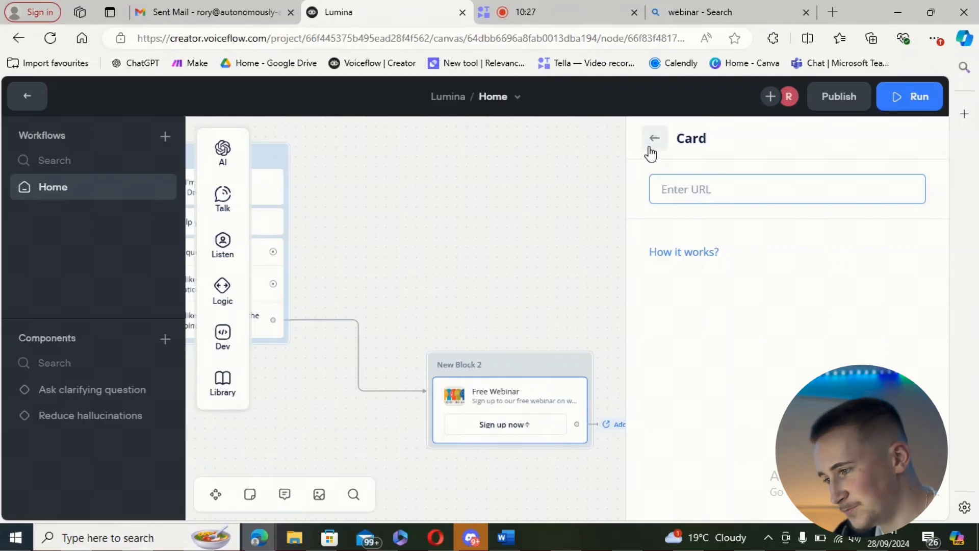
left_click(655, 138)
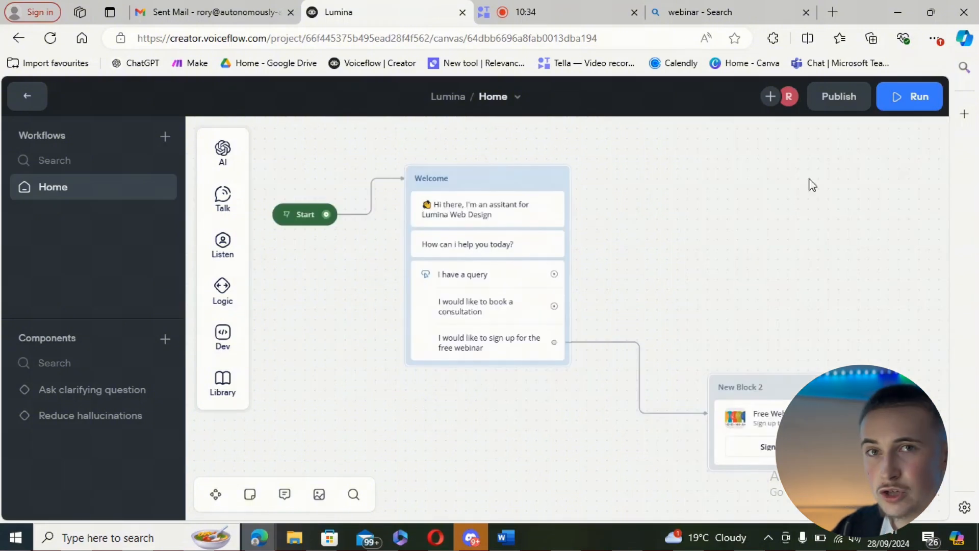
Step: Open the prototype, train the agent and start a test conversation
left_click(899, 107)
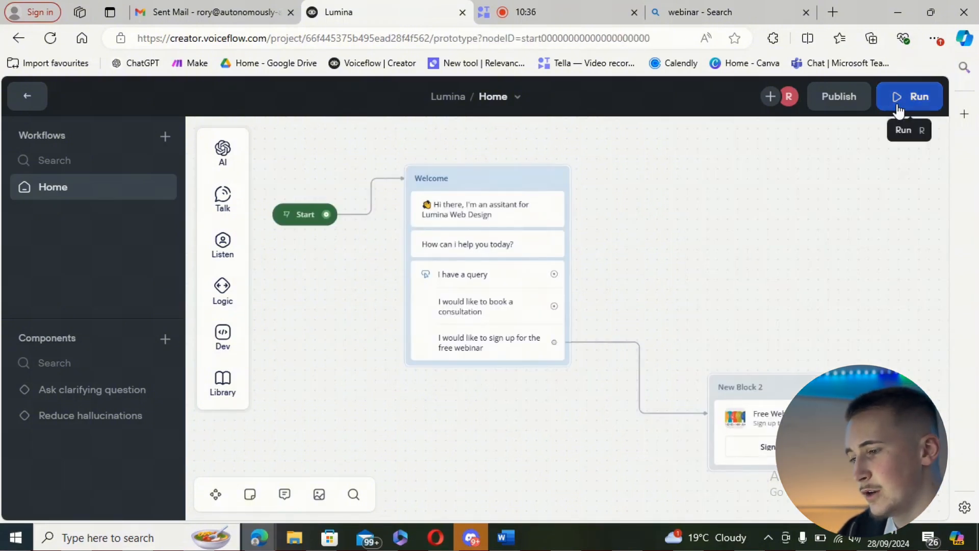
left_click(796, 311)
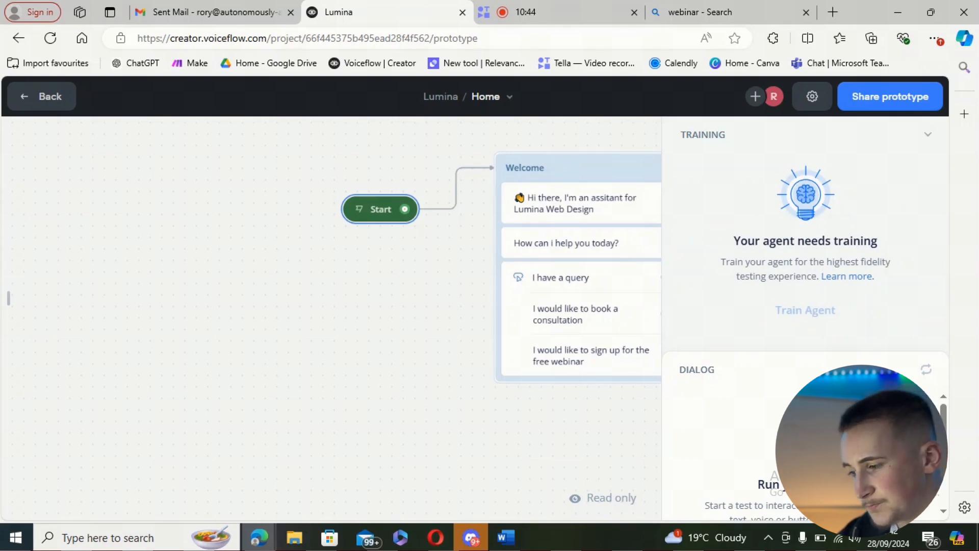
left_click(767, 484)
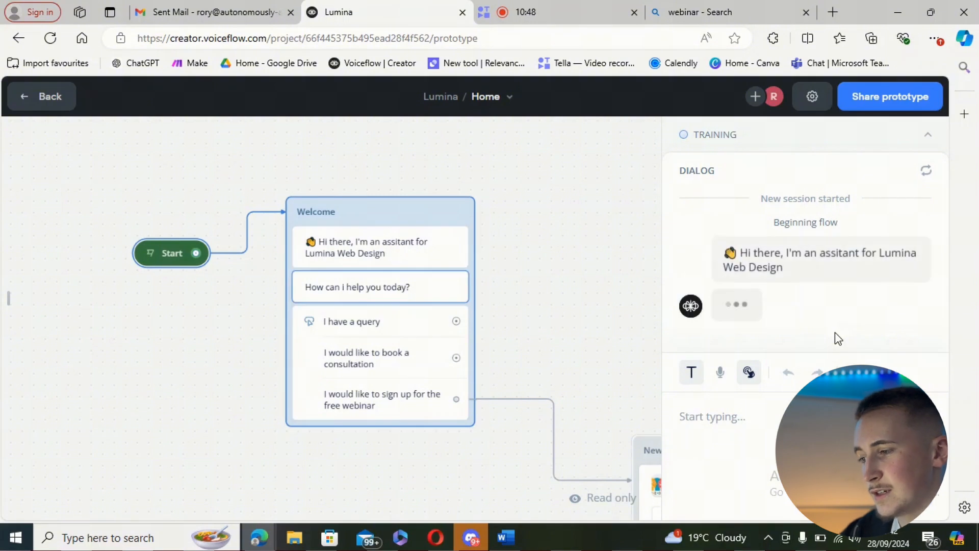
Step: Review the welcome dialog in the test, choose the free webinar option and examine the card's image, text and button
scroll(870, 215, "up", 3)
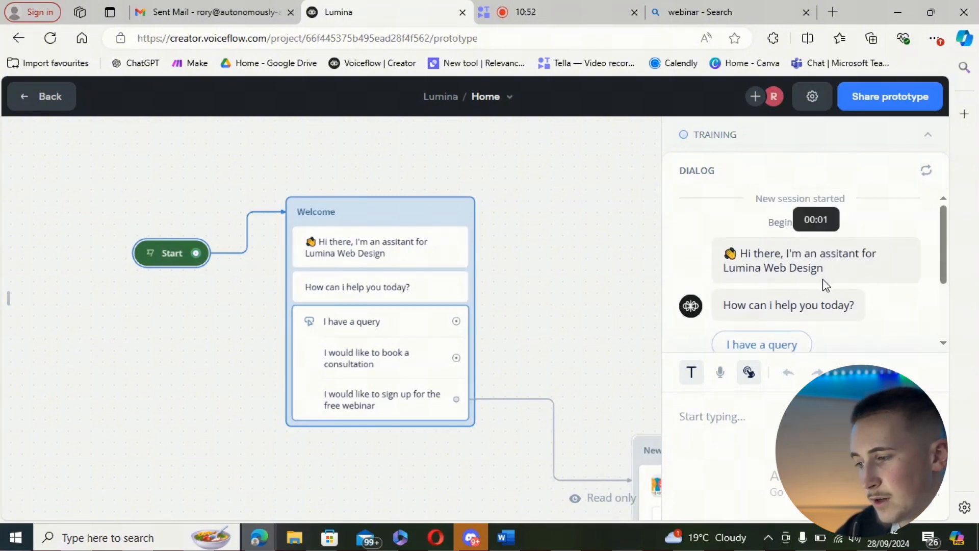
scroll(821, 280, "down", 2)
scroll(845, 275, "up", 1)
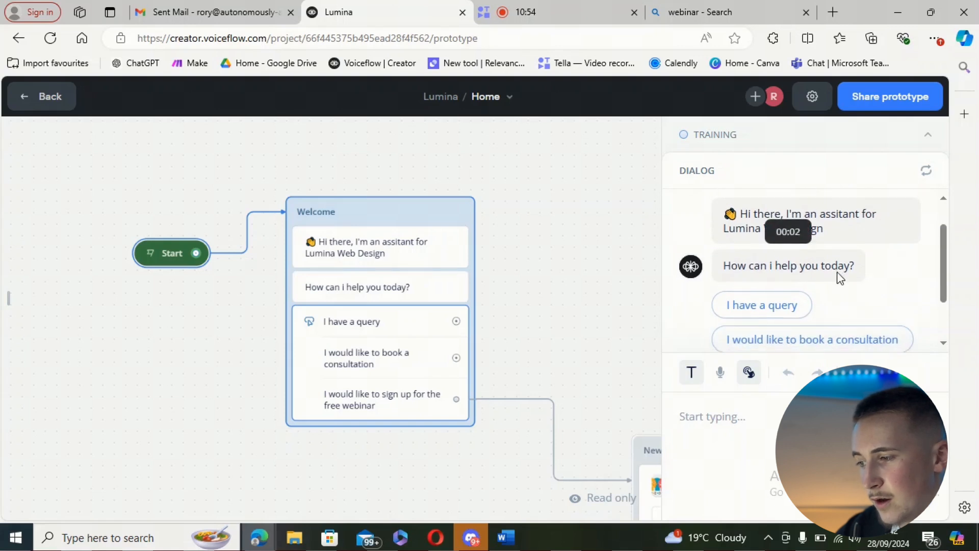
scroll(838, 272, "down", 1)
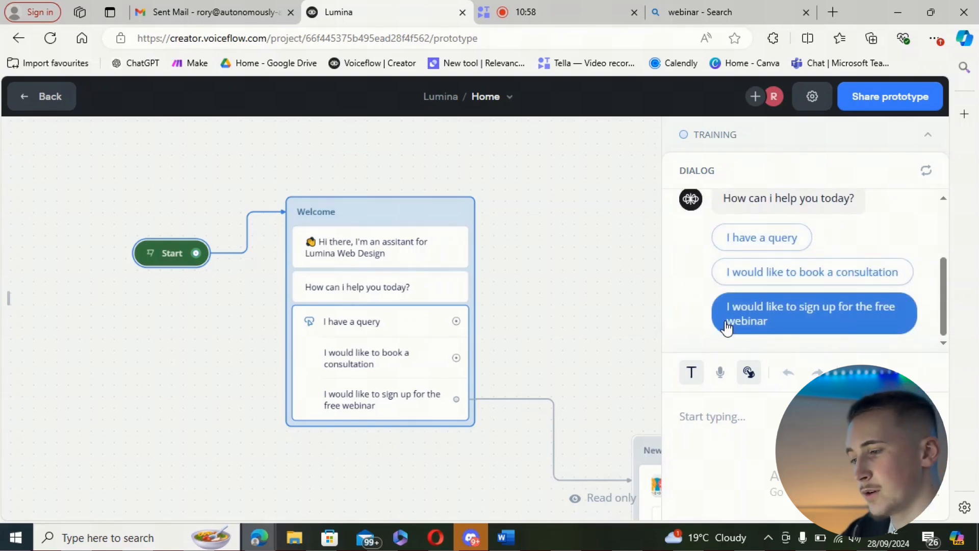
left_click(750, 317)
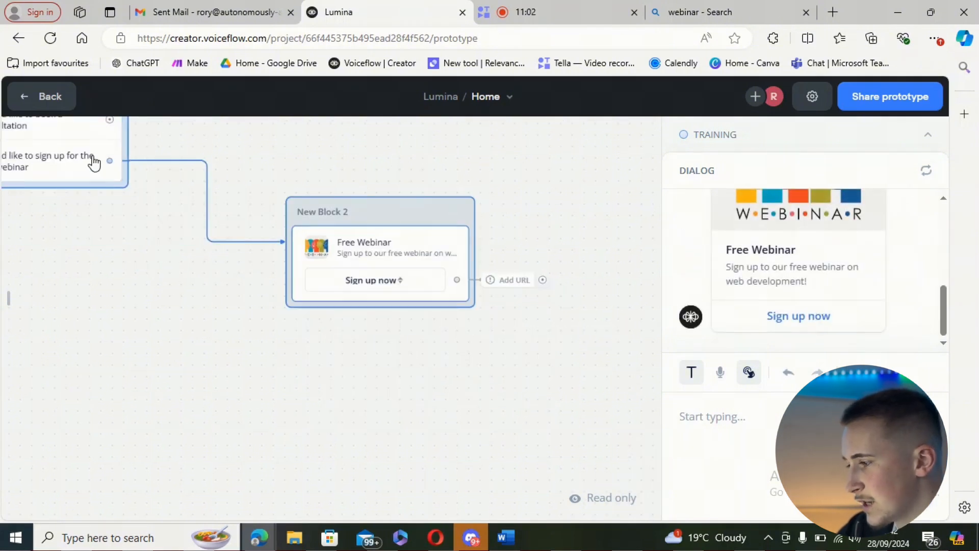
scroll(816, 249, "up", 4)
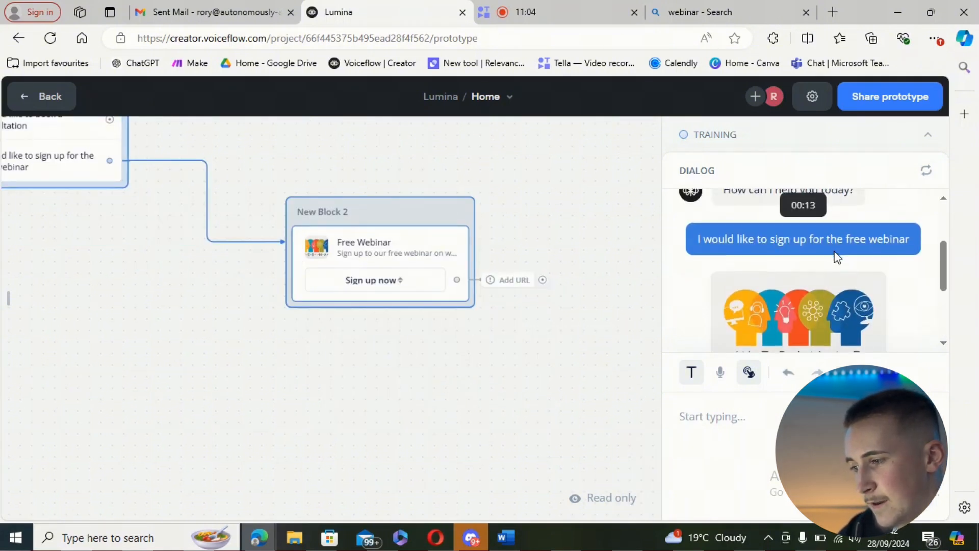
scroll(835, 252, "down", 2)
scroll(834, 251, "down", 2)
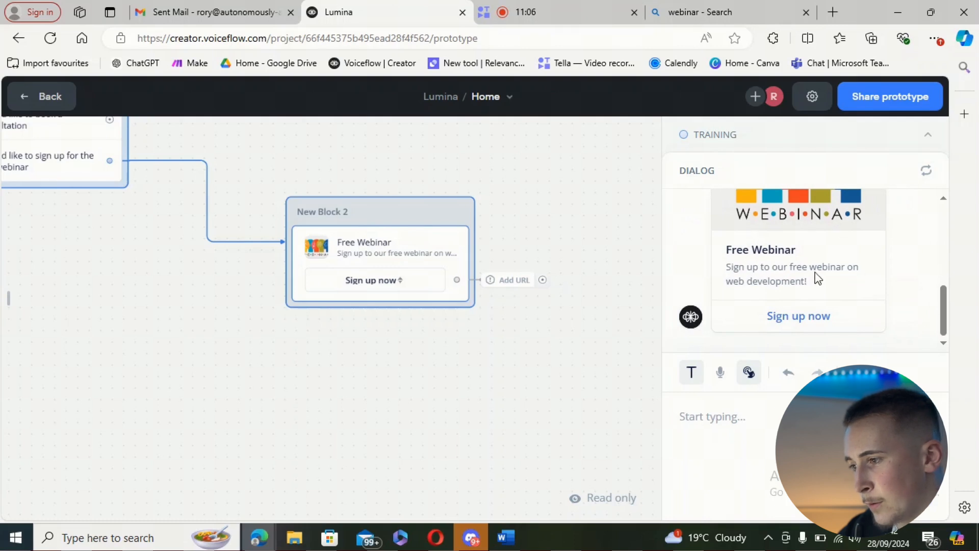
scroll(847, 299, "up", 2)
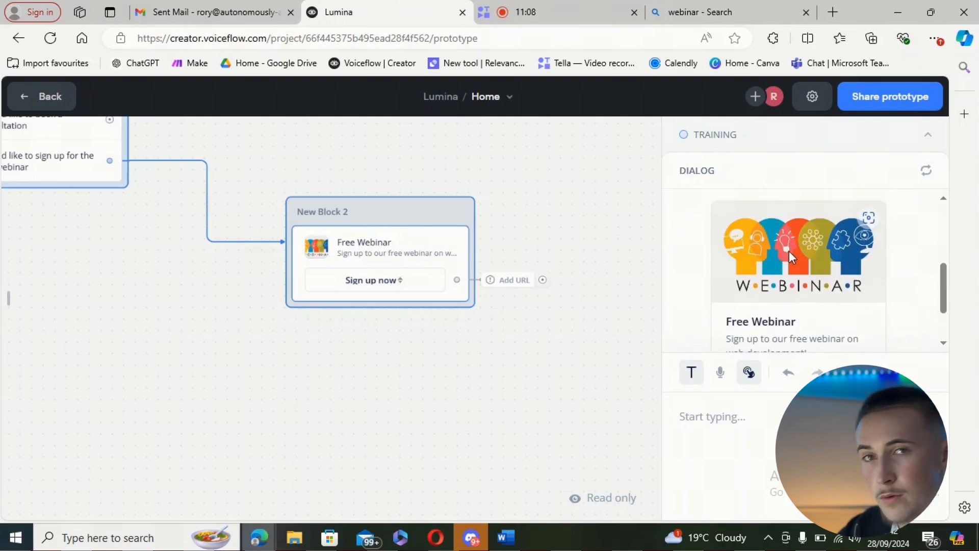
scroll(846, 290, "down", 2)
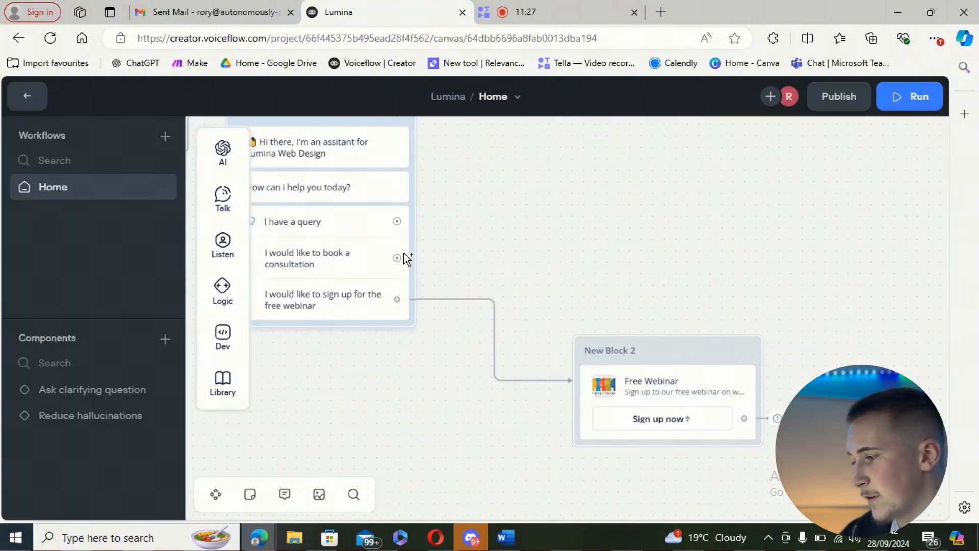
Step: Link the consultation button to a Calendly-logo card titled "Free consultation" with text "Book in a free consultation to see how we can help your business"
left_click_drag(469, 246, 557, 250)
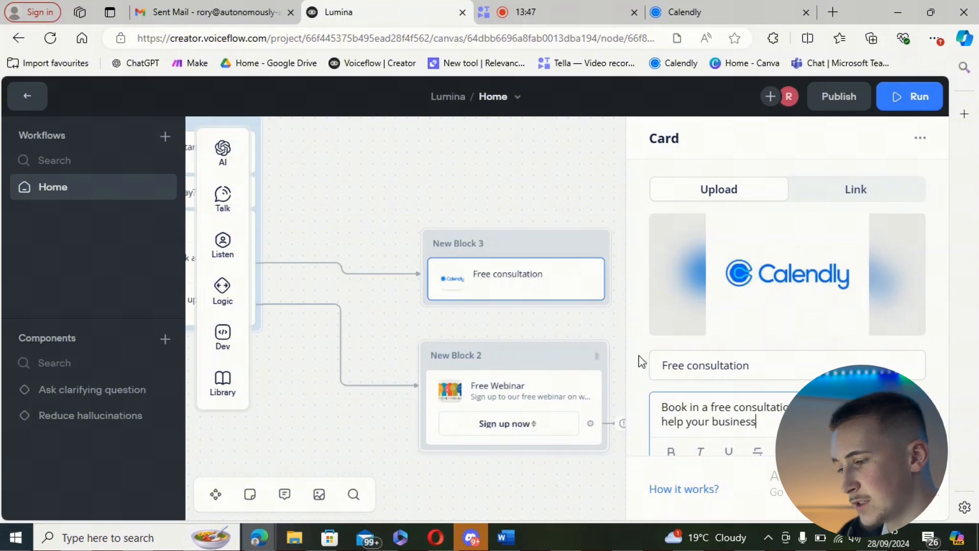
left_click(764, 368)
Step: Add a "Book now" button to the Free consultation card with an Open URL action pointing to the copied Calendly free-consultation link
scroll(764, 374, "down", 1)
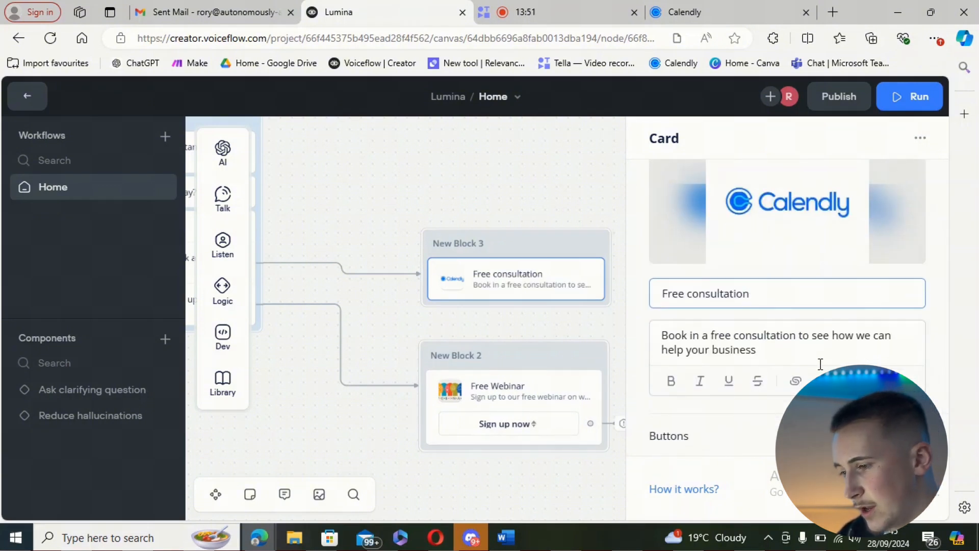
left_click(730, 419)
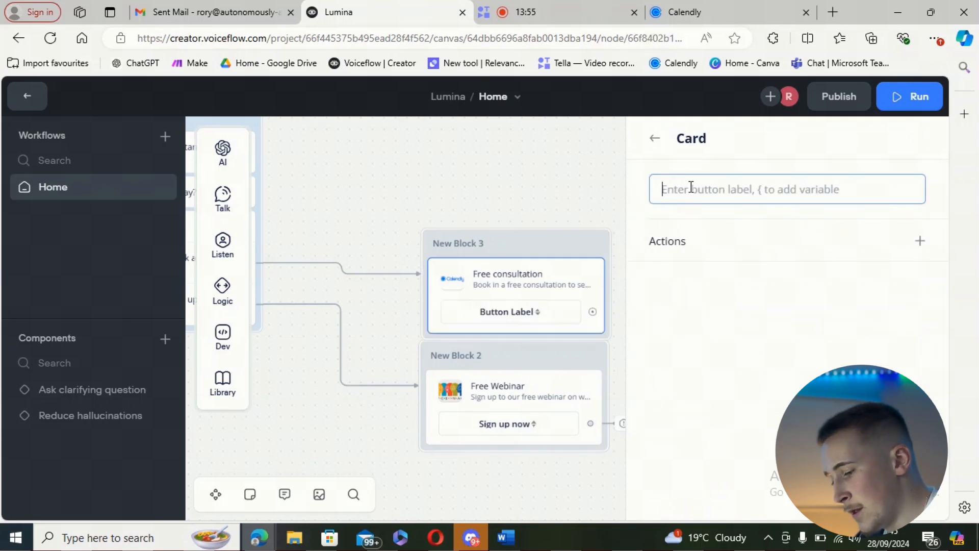
type("Book now")
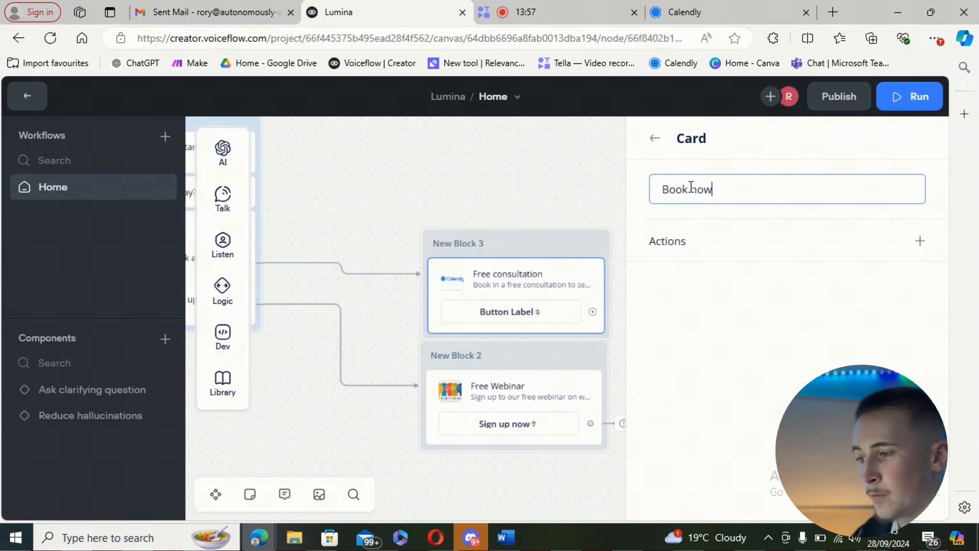
left_click(920, 241)
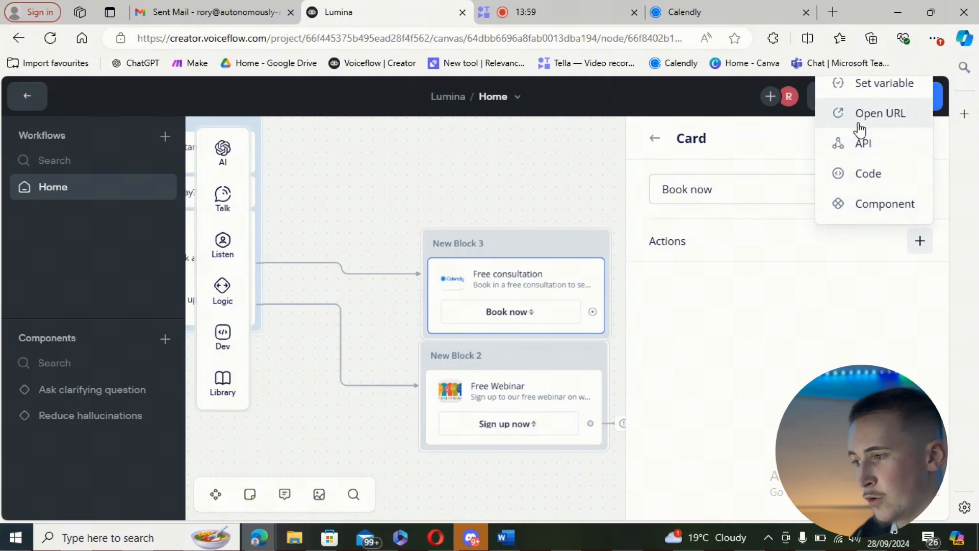
left_click(872, 113)
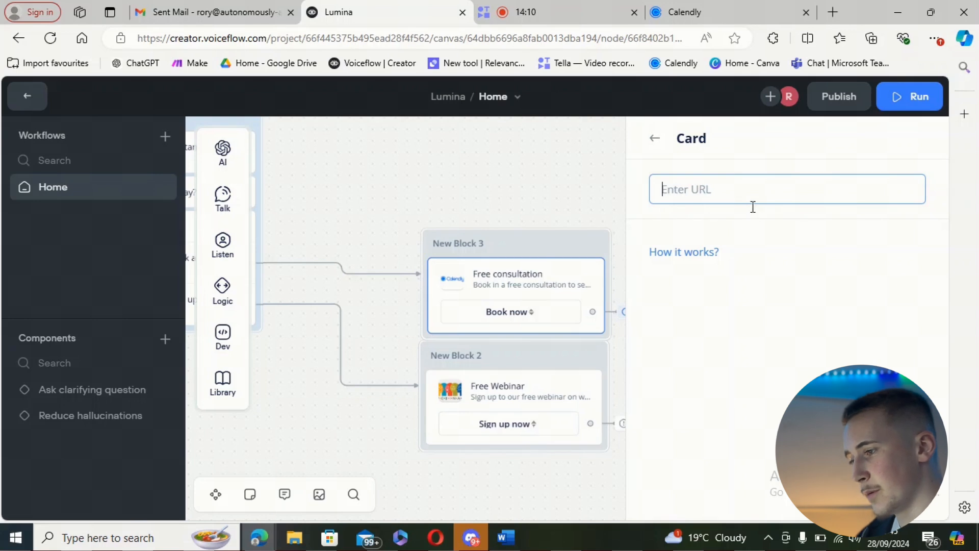
type("https://calendly.com/rory-autonomously-ai/free-consultation")
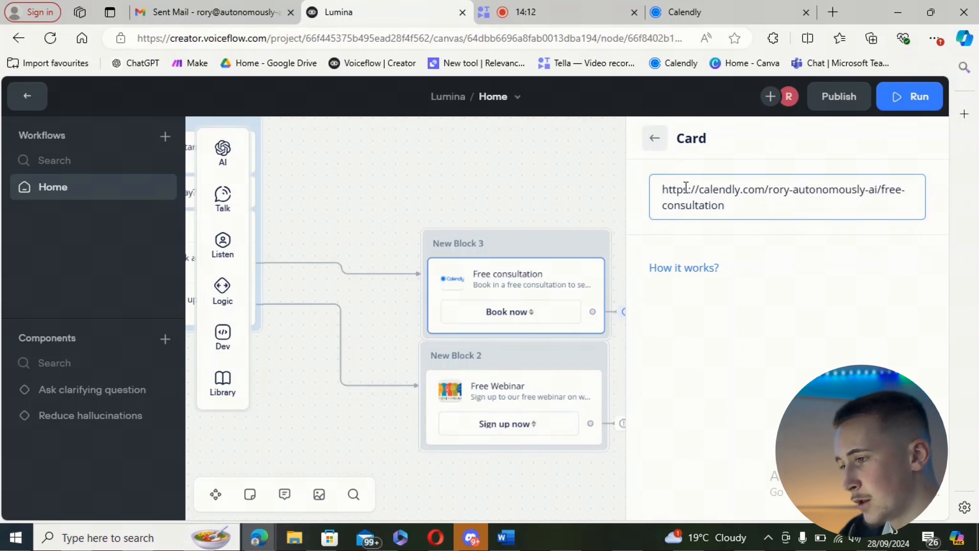
left_click(656, 140)
left_click(650, 142)
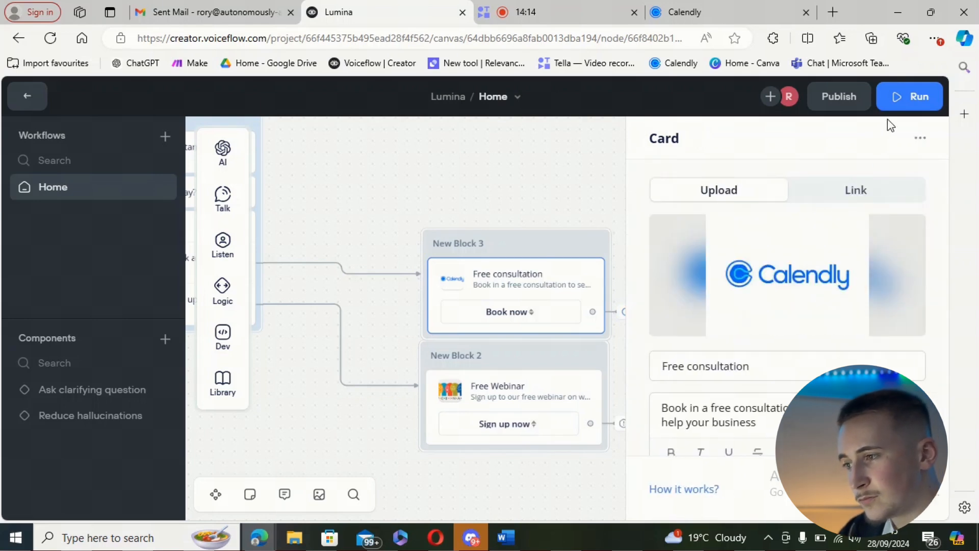
Step: Run a test conversation, choose the consultation option, examine the Free consultation card and try its "Book now" link
left_click(913, 95)
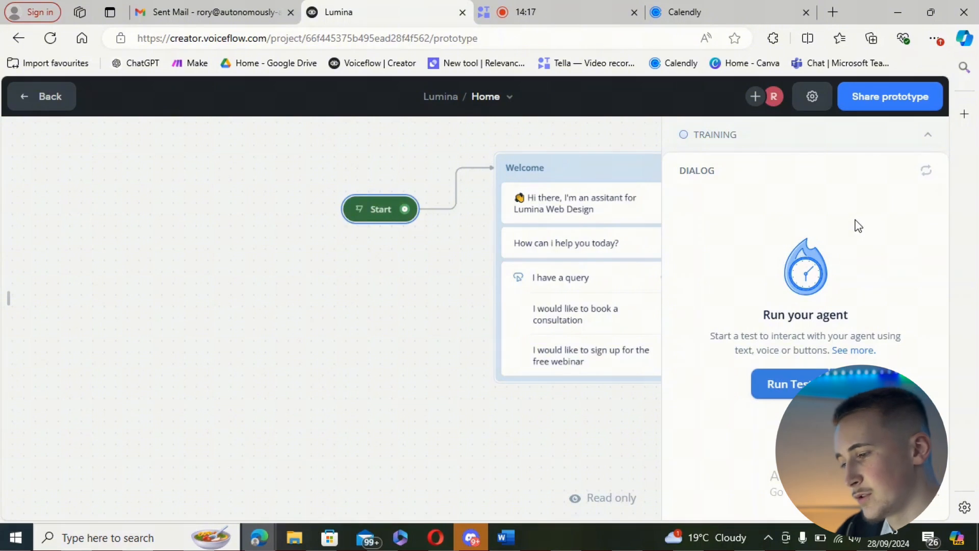
left_click(837, 382)
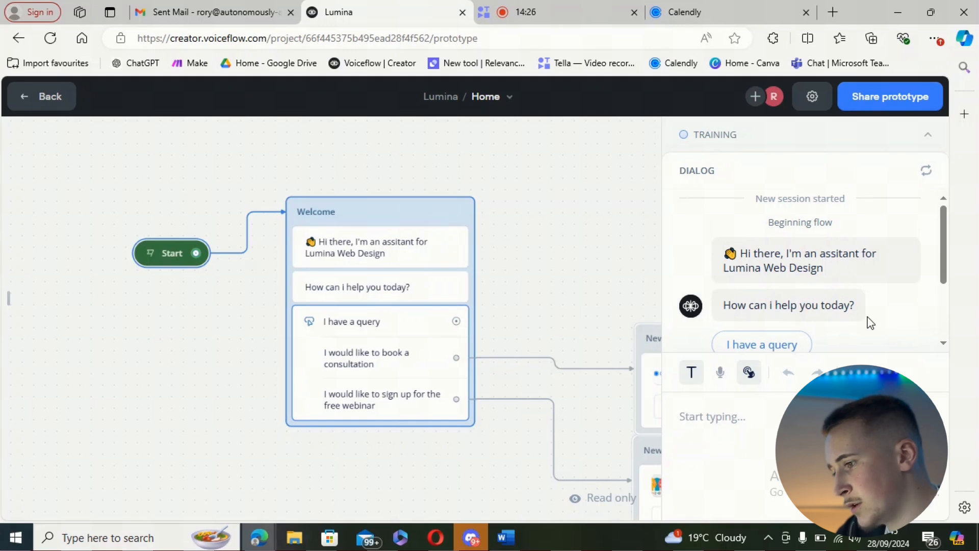
scroll(857, 275, "down", 2)
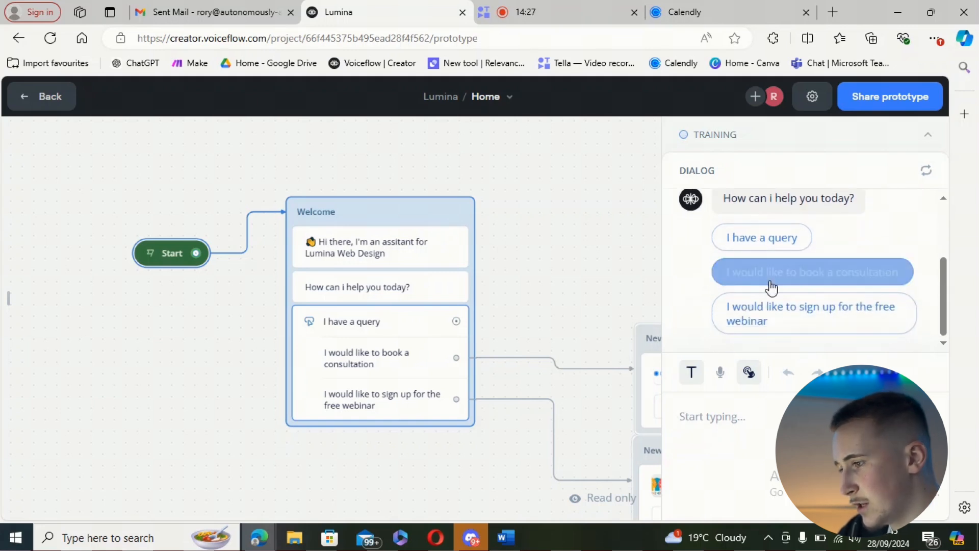
left_click(775, 281)
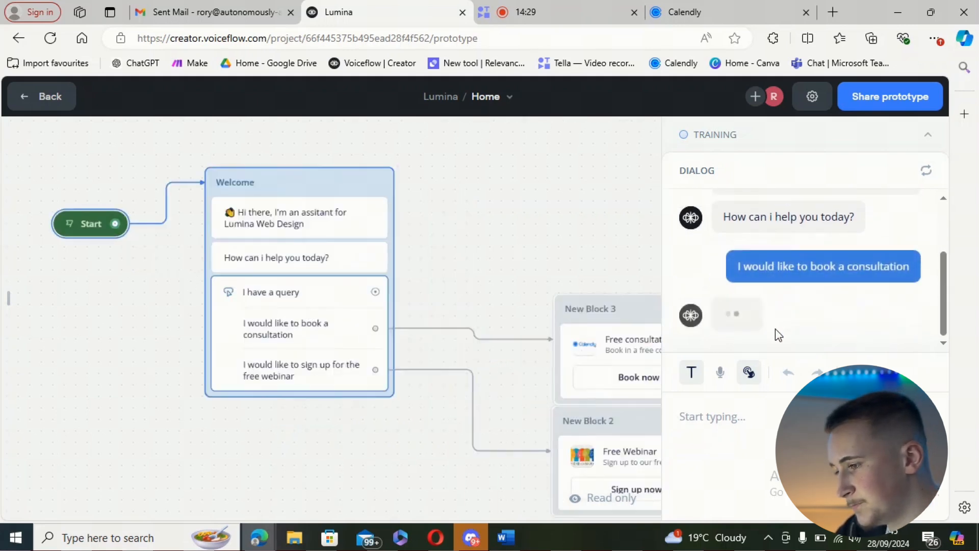
scroll(815, 304, "up", 3)
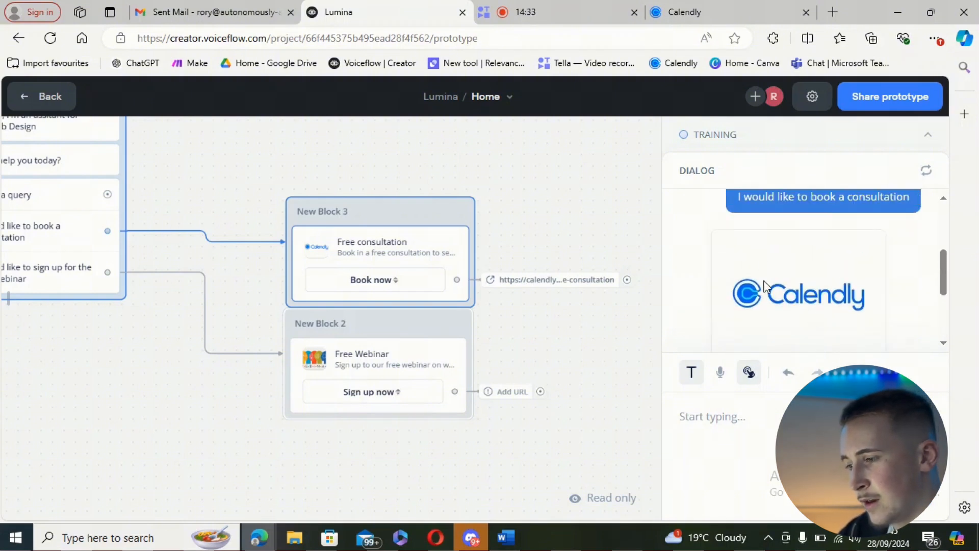
scroll(826, 302, "down", 2)
scroll(816, 280, "down", 3)
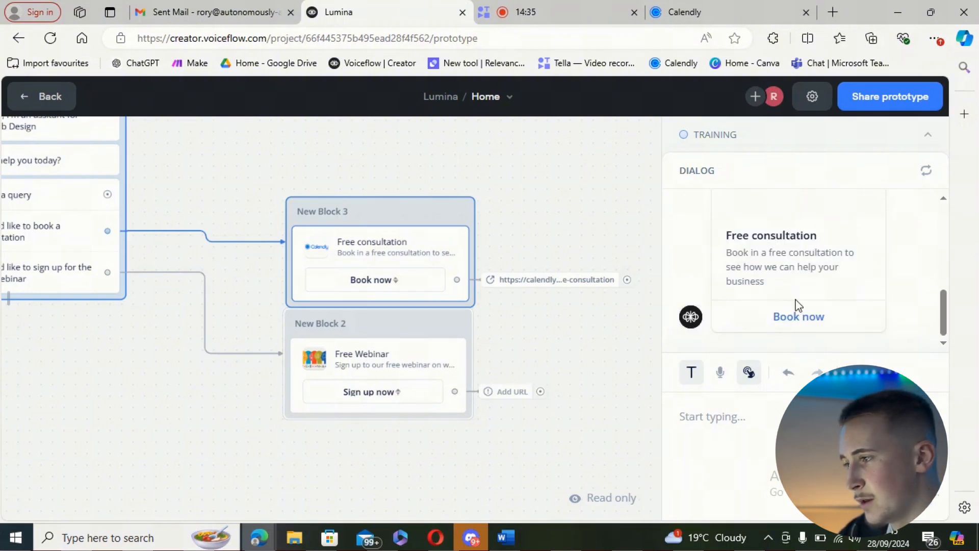
left_click(824, 329)
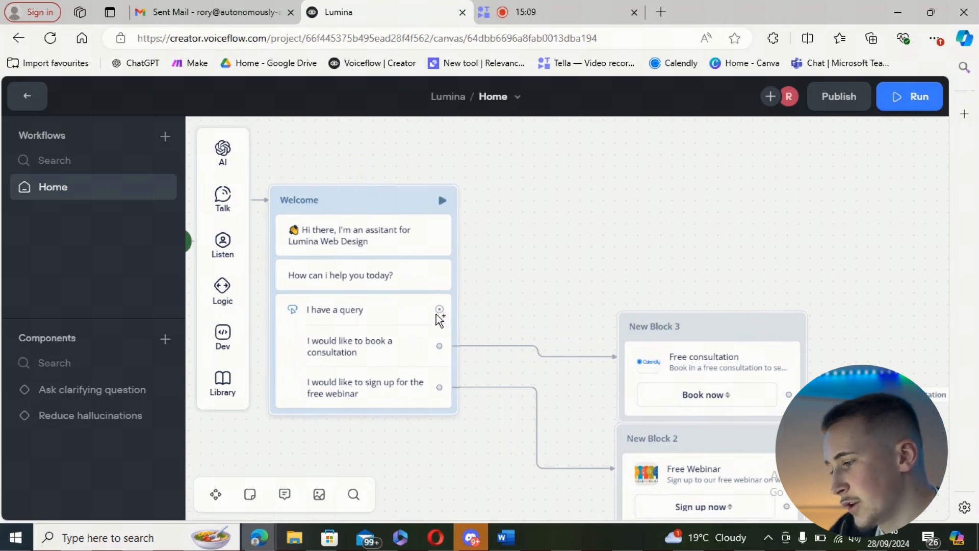
Step: Link the "I have a query" button to a new message reading "How can i assist you?" and generate 3 variants of it
left_click_drag(439, 309, 589, 208)
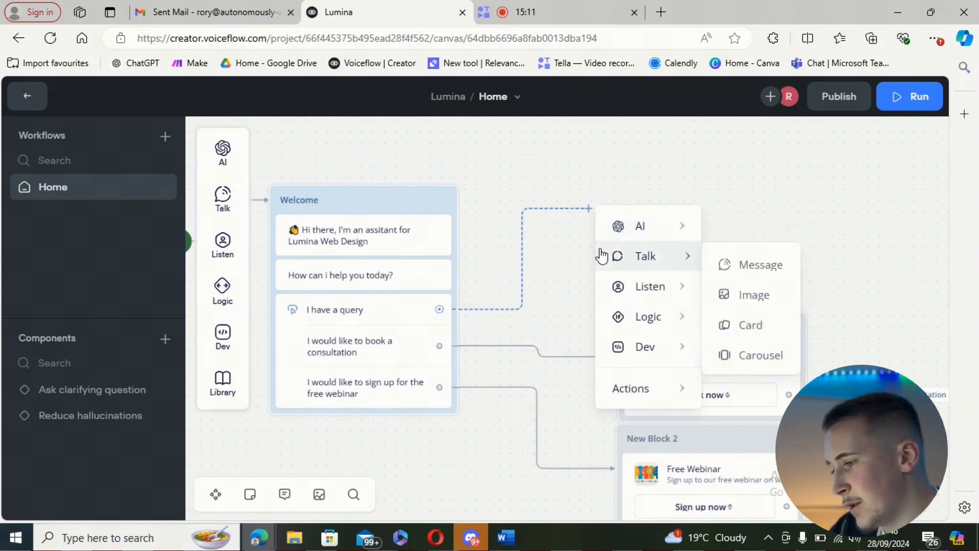
mouse_move(621, 264)
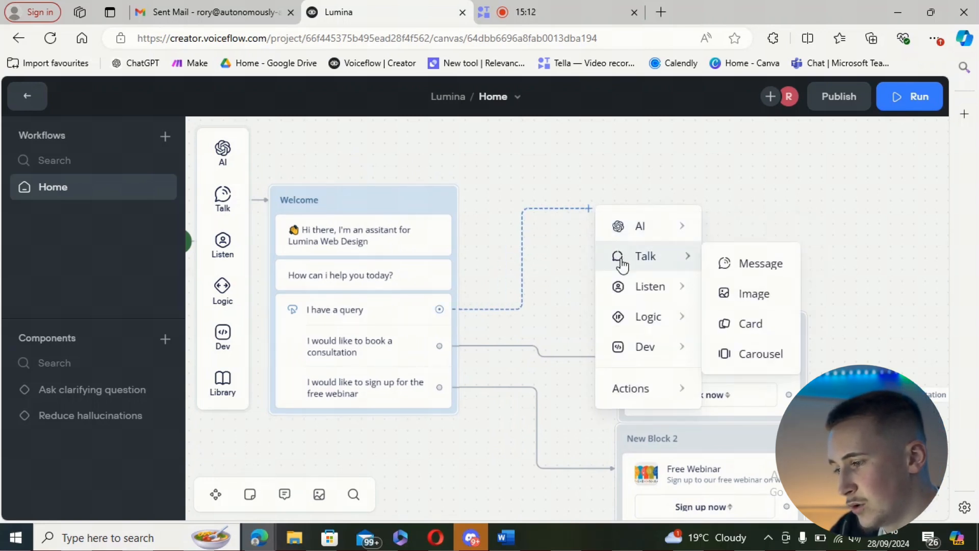
left_click(723, 263)
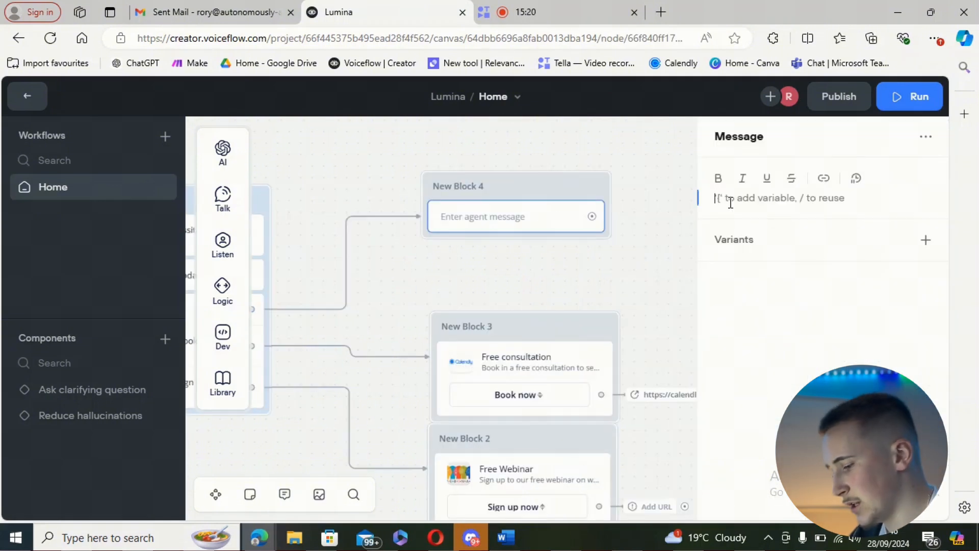
type("How can i assist you?")
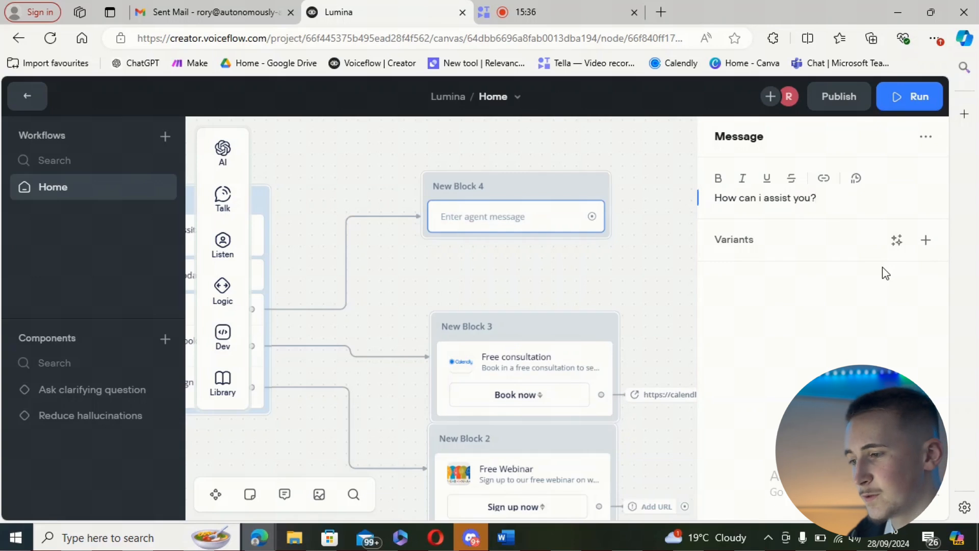
left_click(896, 243)
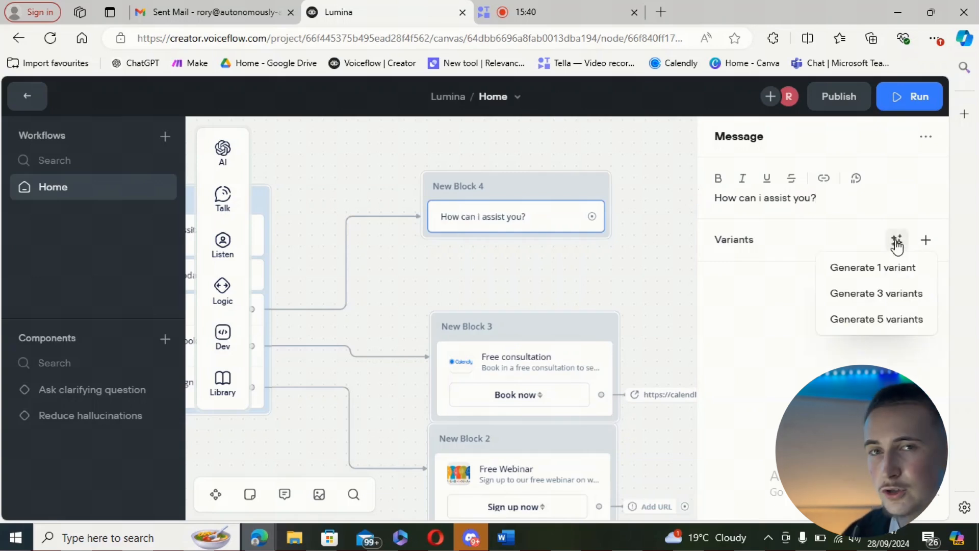
left_click(876, 295)
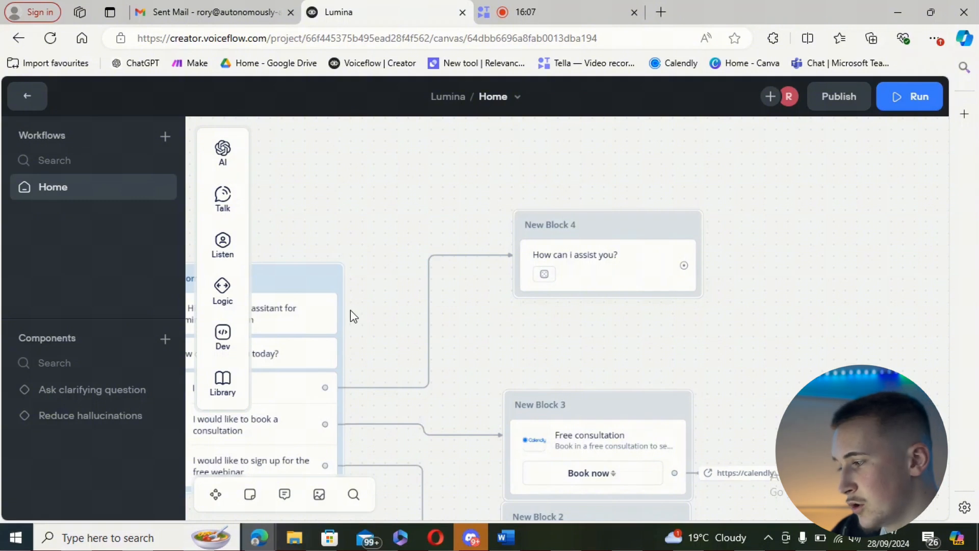
Step: Add a Capture step below the "How can i assist you?" message that stores the entire user reply in {last_utterance}
mouse_move(222, 246)
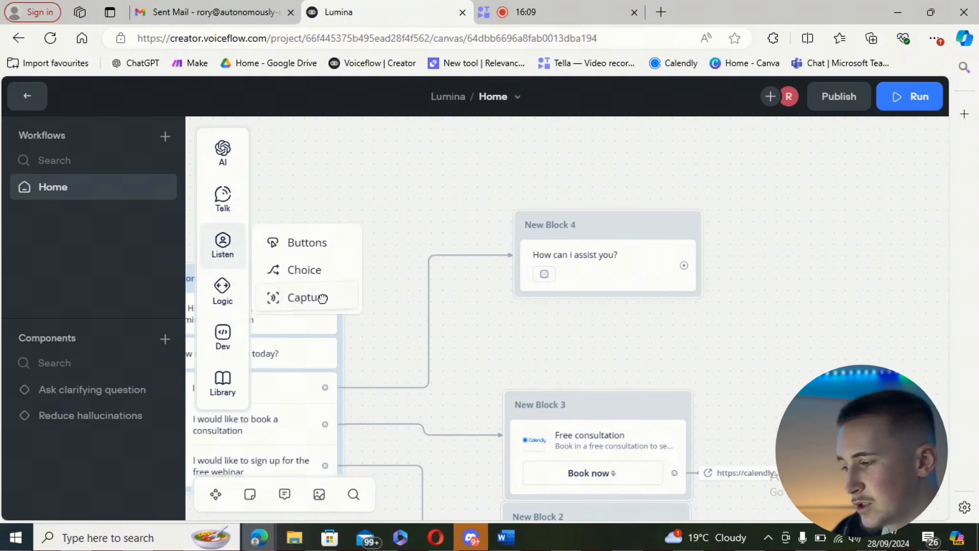
left_click_drag(322, 298, 592, 332)
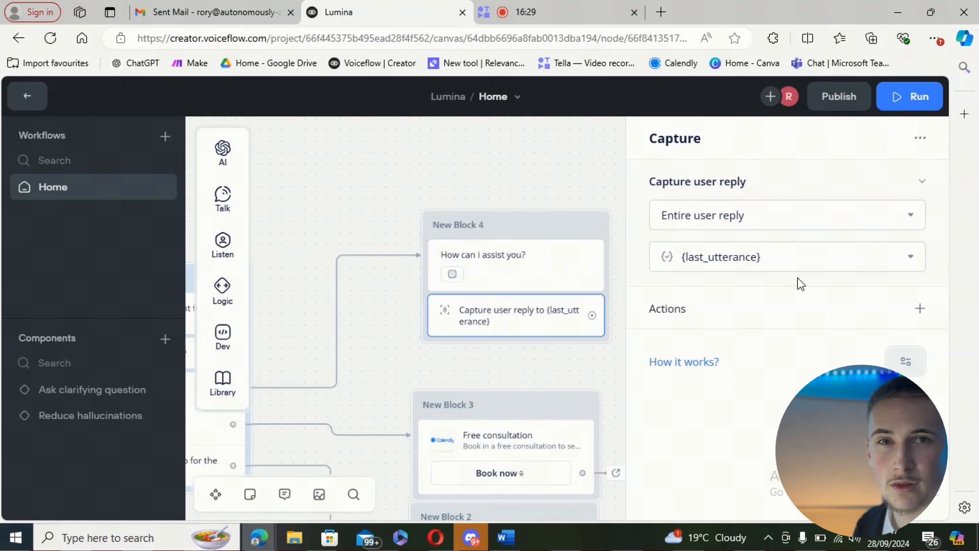
left_click(571, 413)
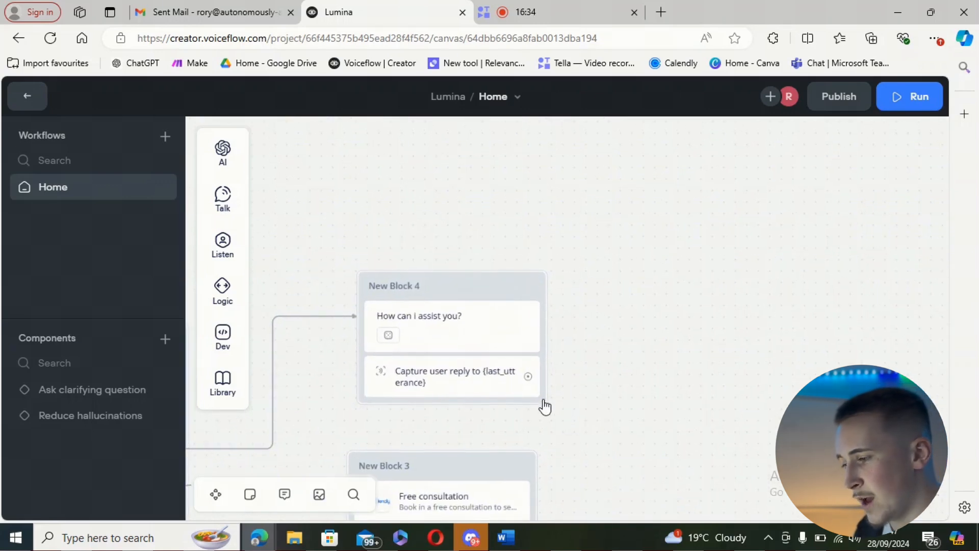
Step: Connect the Capture step to a new Response AI step that uses the Knowledge Base as its data source
left_click_drag(529, 376, 614, 183)
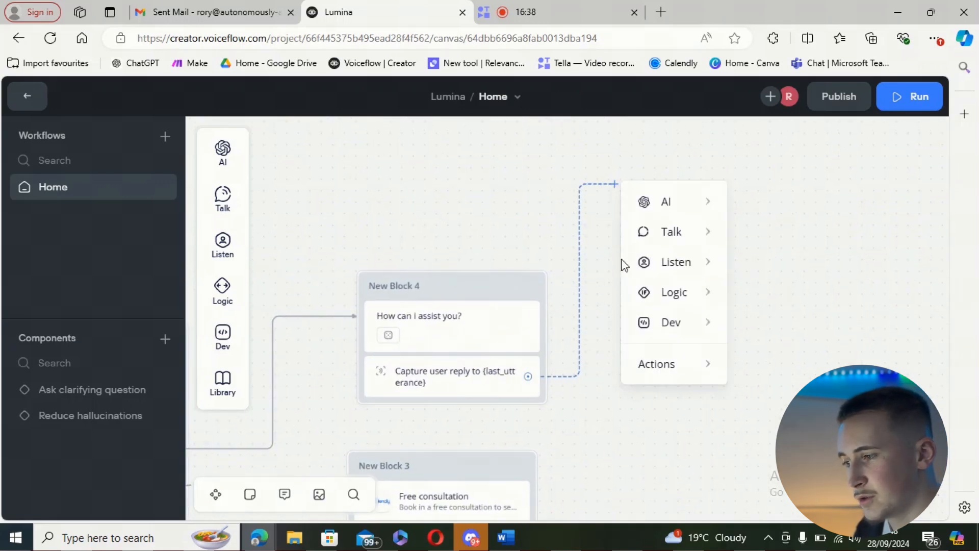
mouse_move(667, 217)
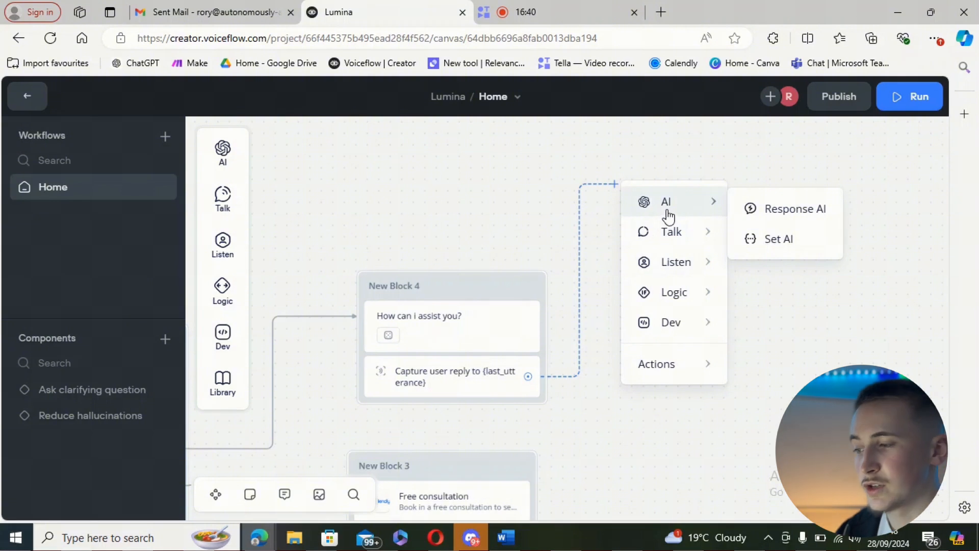
left_click(749, 209)
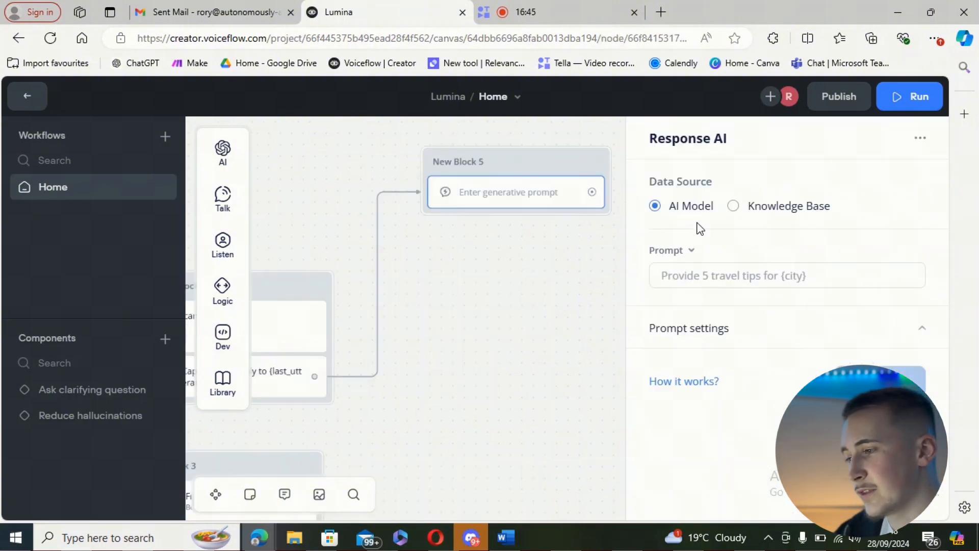
left_click(735, 209)
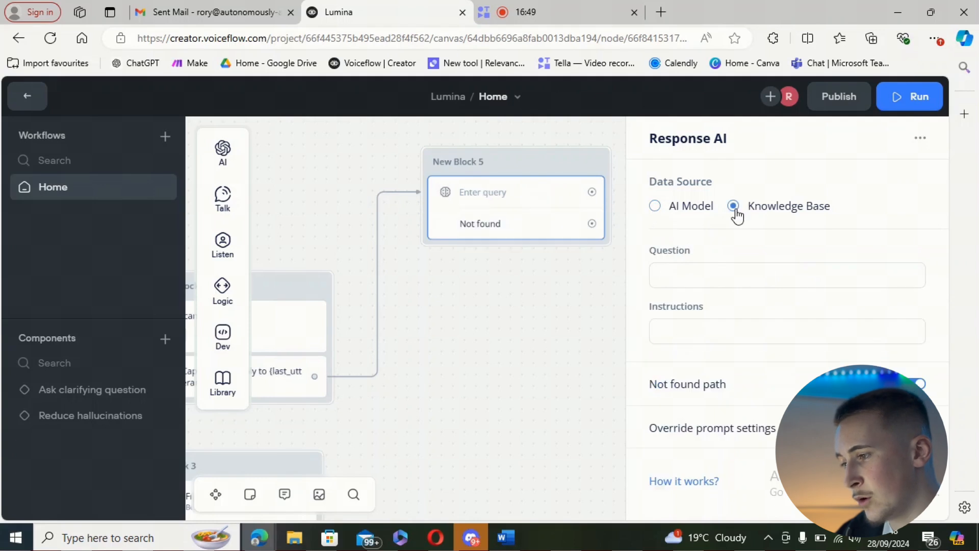
Step: Set the question to {last_utterance} and instructions to "Answer the users question based on the knowledge base, be freindly but proffessional and keep your answers consice"
left_click(733, 275)
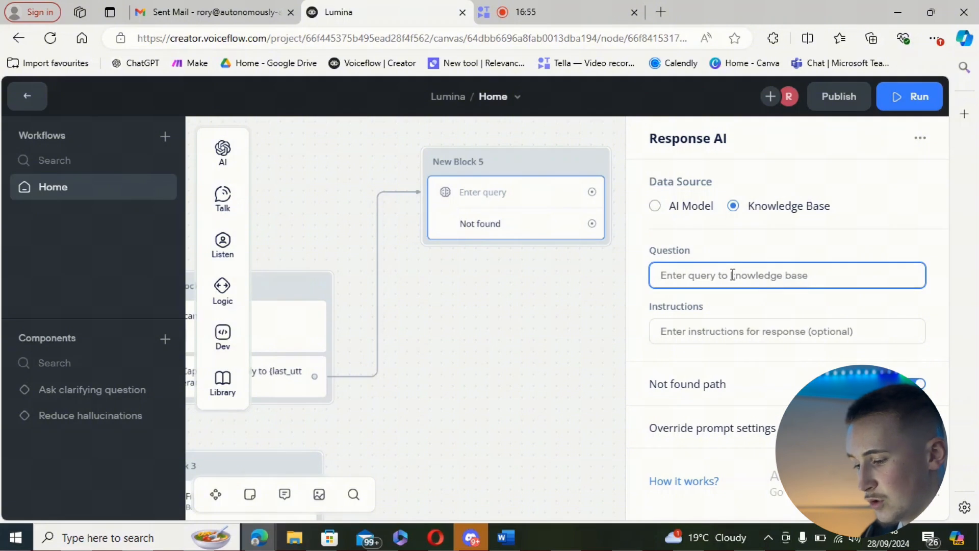
type("{")
scroll(713, 398, "down", 3)
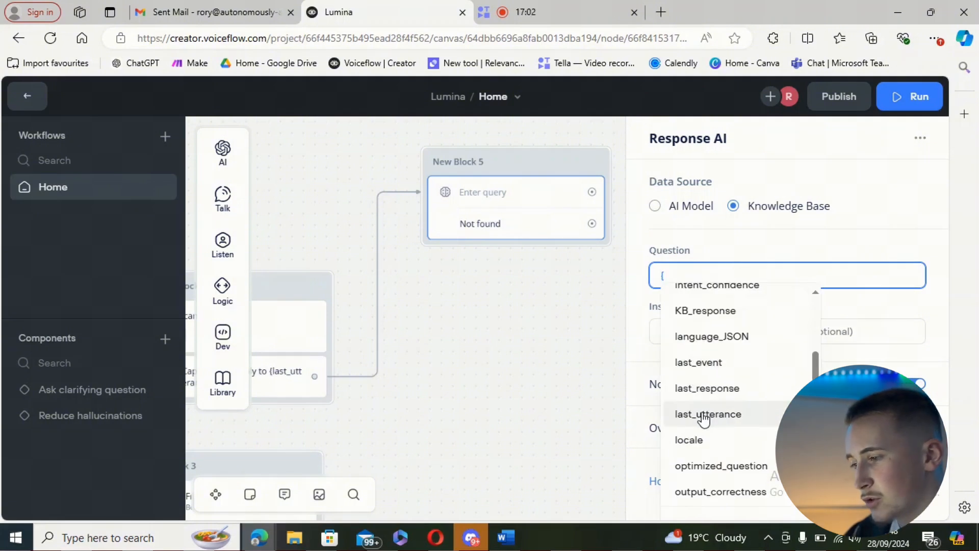
left_click(703, 415)
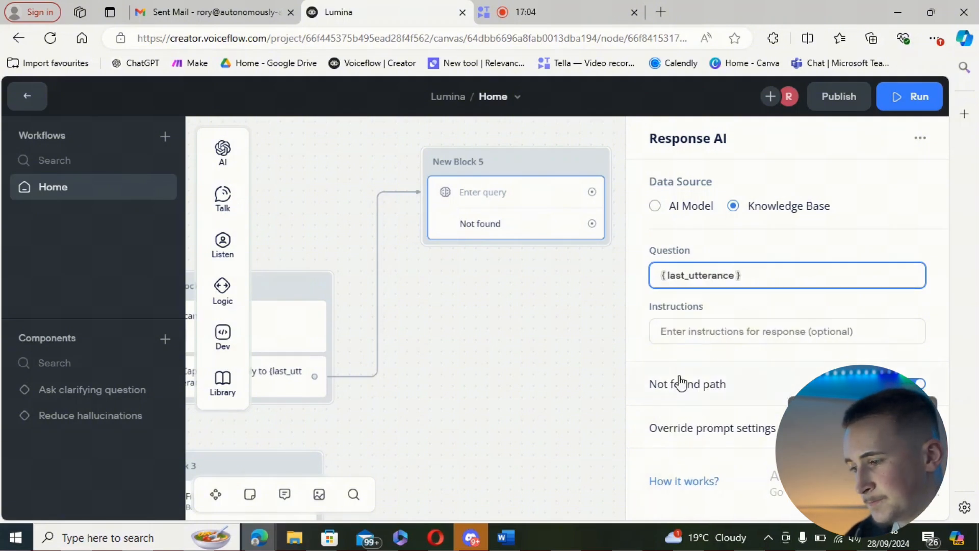
left_click(695, 332)
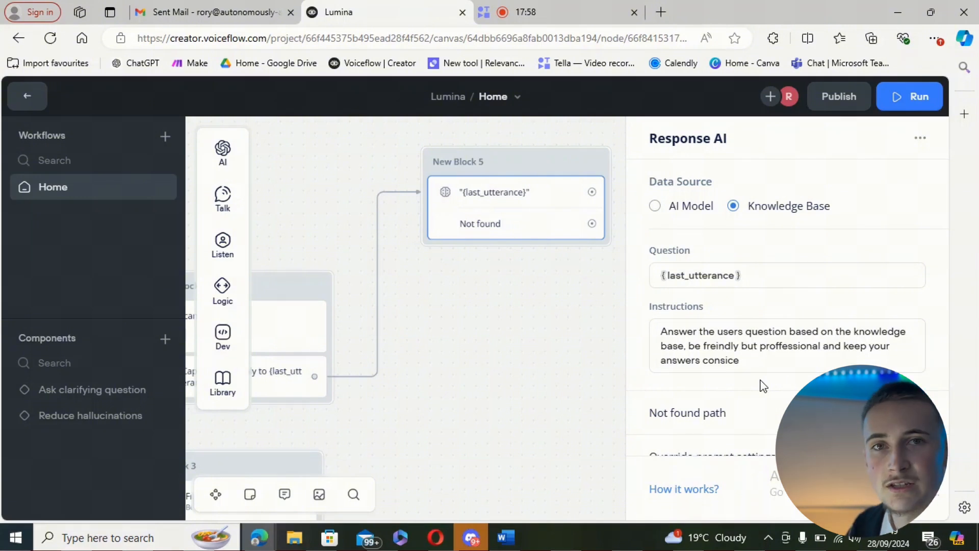
Step: Enable the Response AI prompt settings override and examine the available models, temperature, max tokens and system options, keeping Claude 3 - Haiku
scroll(743, 390, "down", 1)
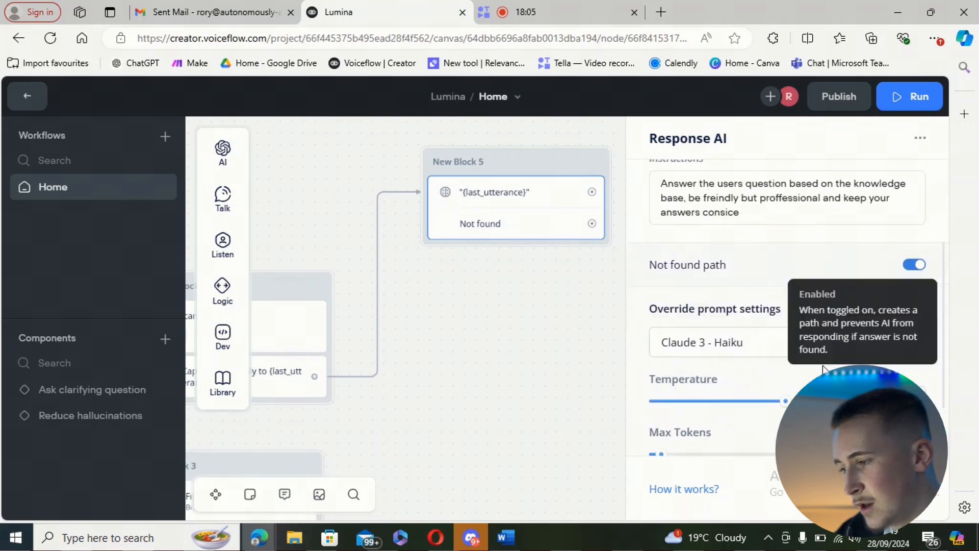
scroll(815, 376, "down", 4)
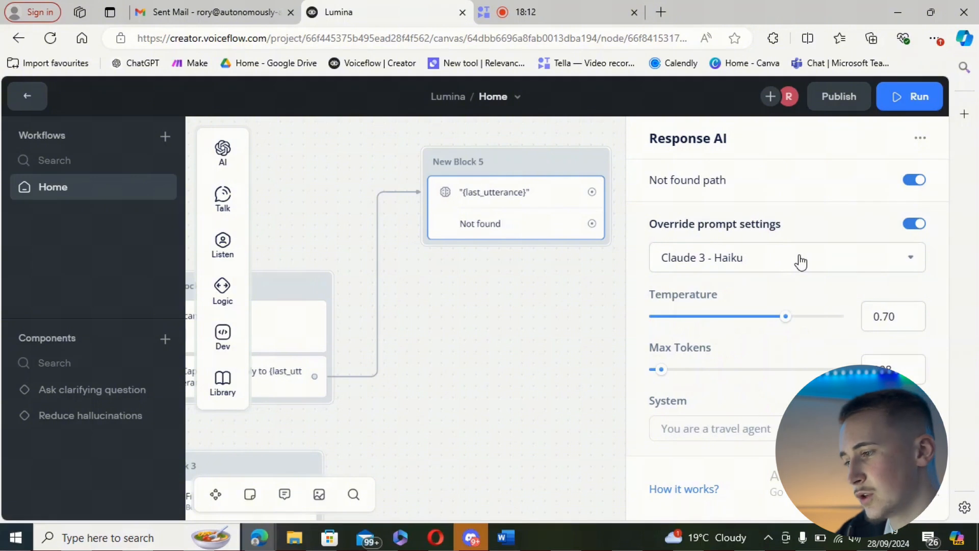
left_click(800, 259)
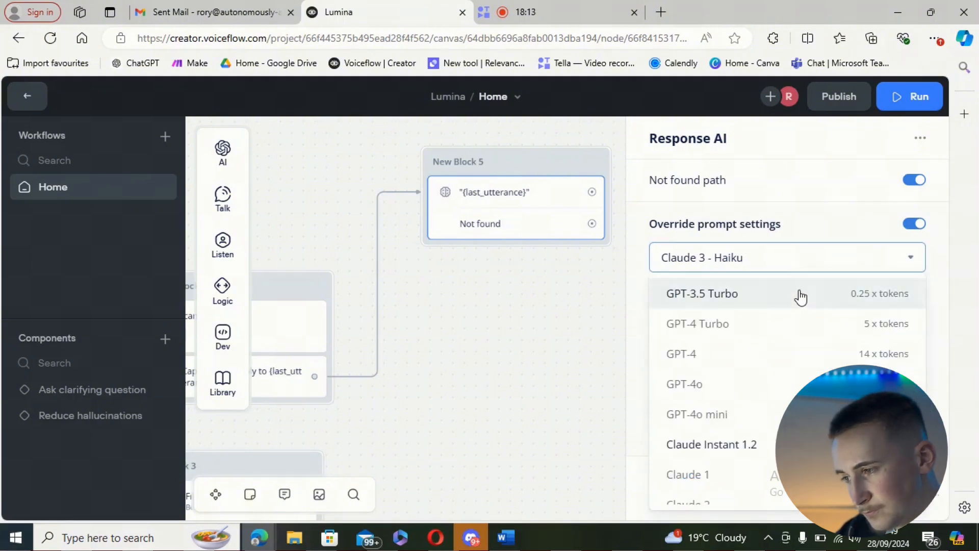
scroll(740, 303, "down", 3)
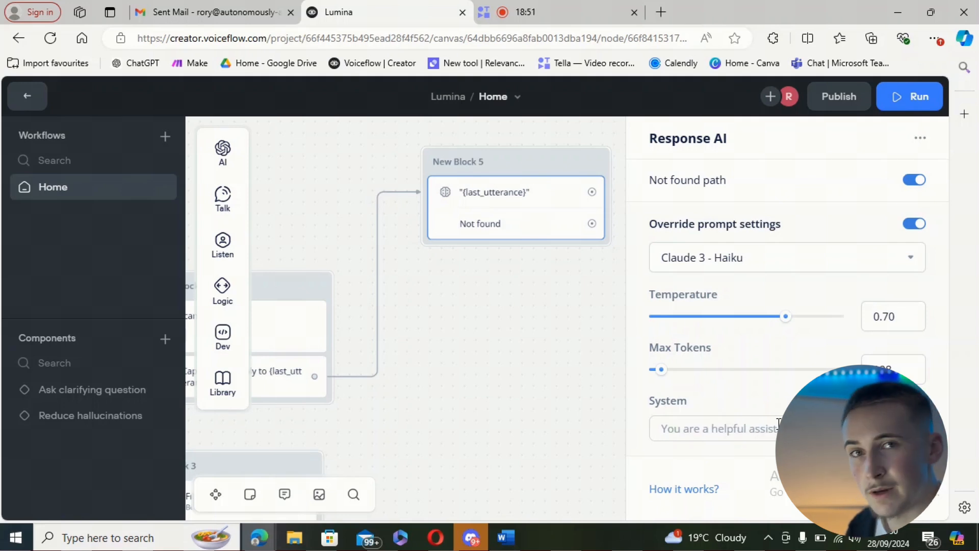
scroll(779, 422, "up", 5)
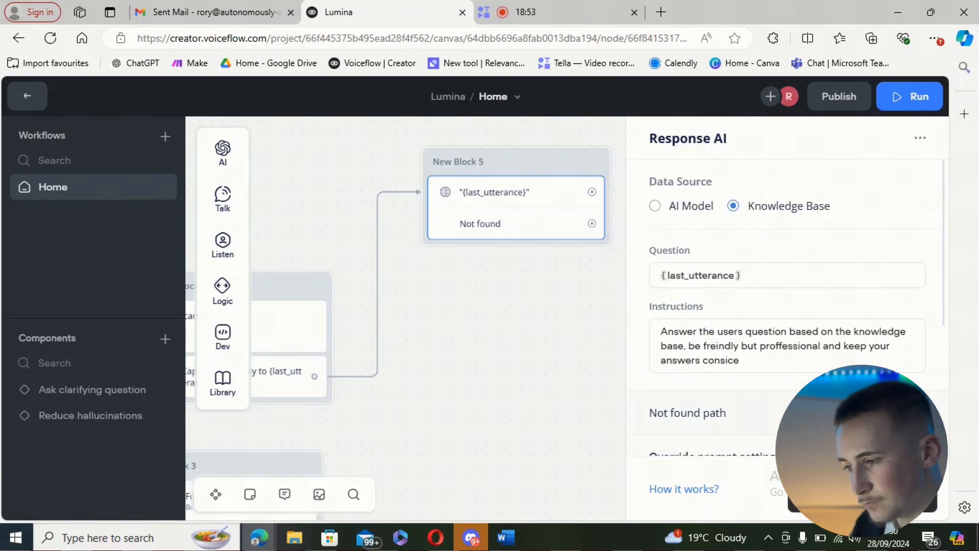
scroll(778, 422, "down", 1)
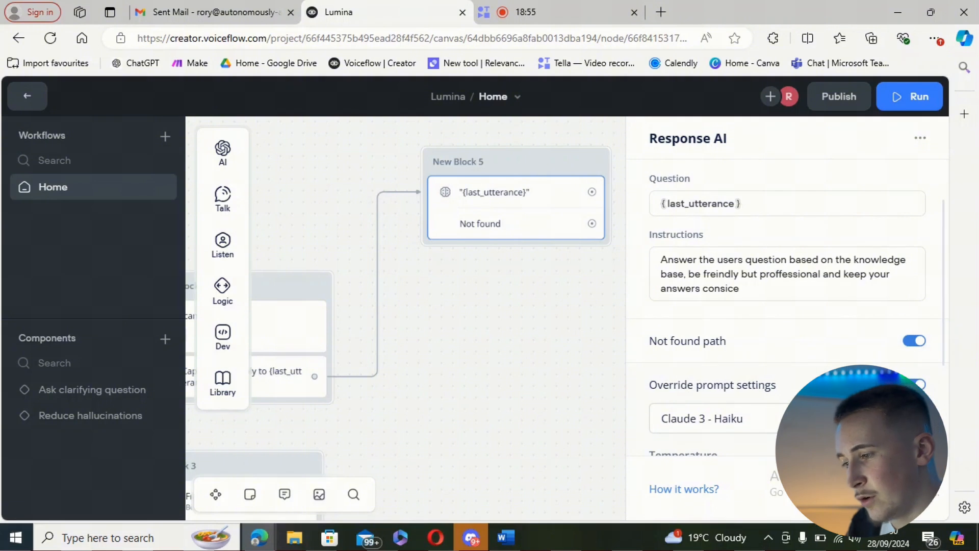
Step: Loop the Response AI step's answered path back to the "How can i assist you?" block and reposition the response block
scroll(637, 354, "up", 3)
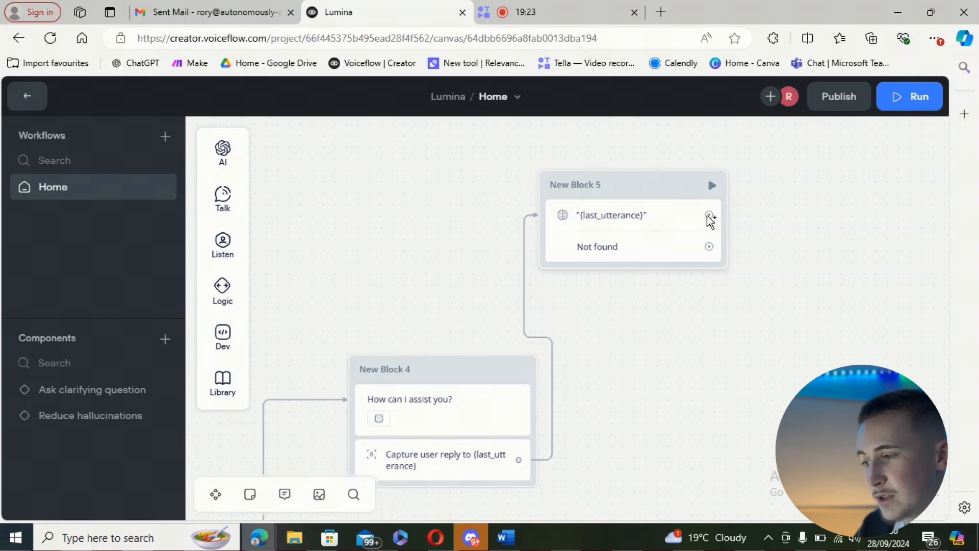
mouse_move(709, 215)
left_mouse_down()
mouse_move(743, 230)
mouse_move(736, 280)
mouse_move(417, 320)
mouse_move(404, 357)
left_mouse_up()
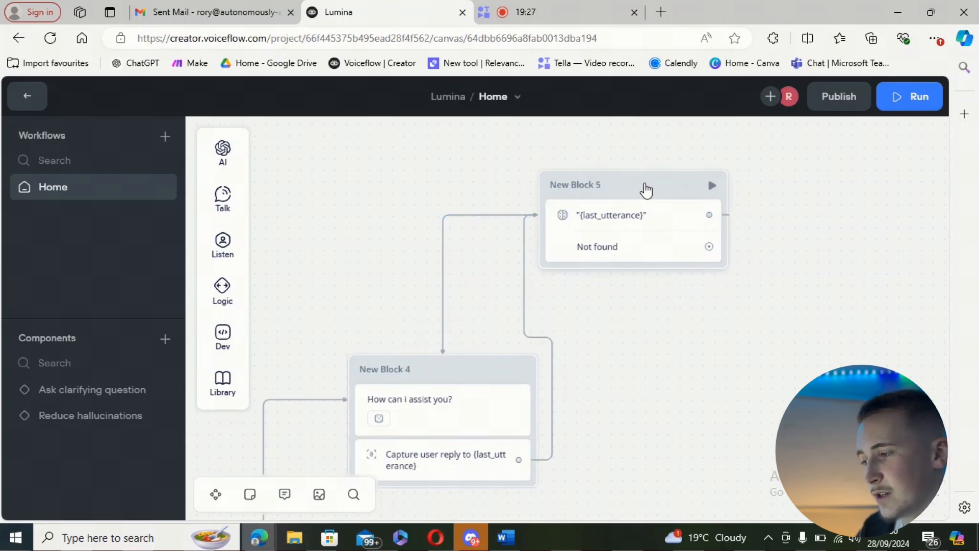
left_click_drag(645, 190, 556, 171)
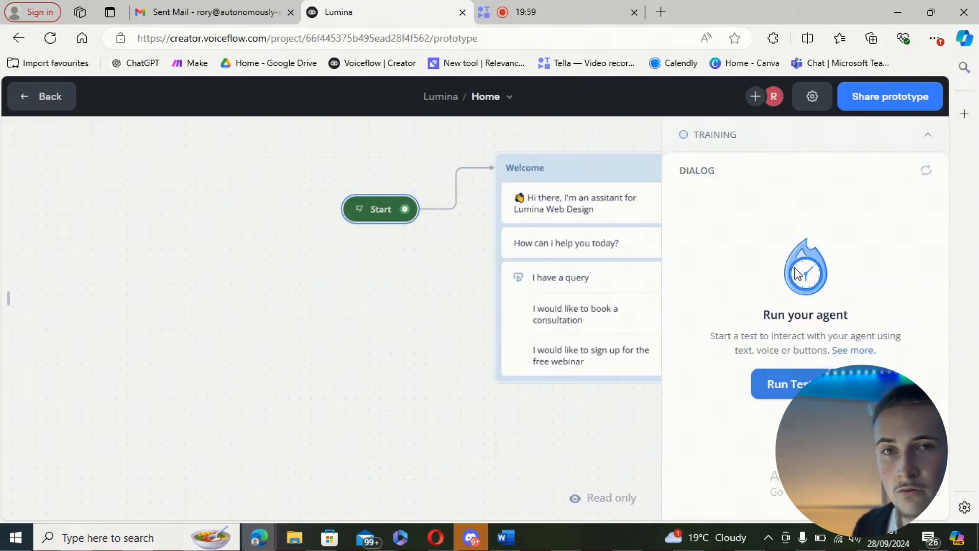
Step: Run a test of the agent, choose "I have a query" and ask "where are you based"
left_click(759, 384)
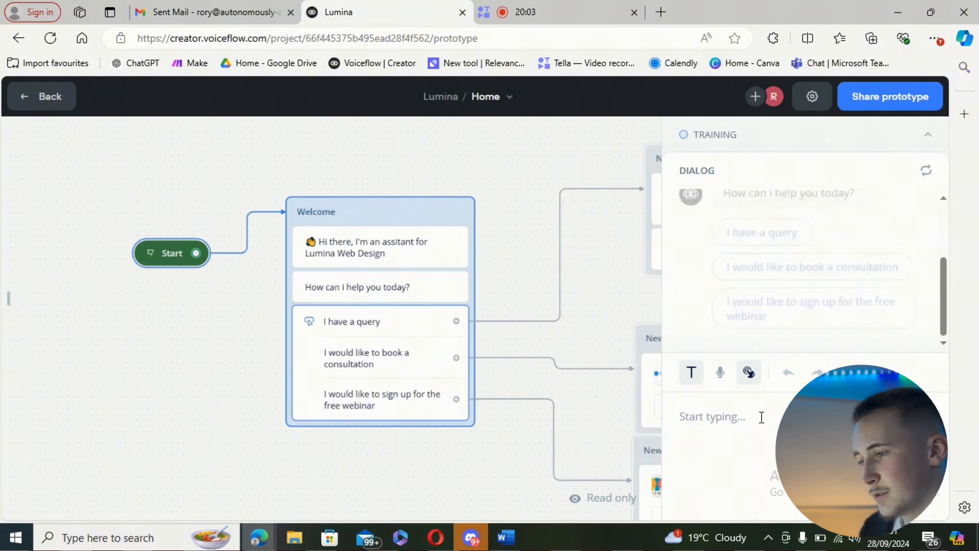
left_click(760, 239)
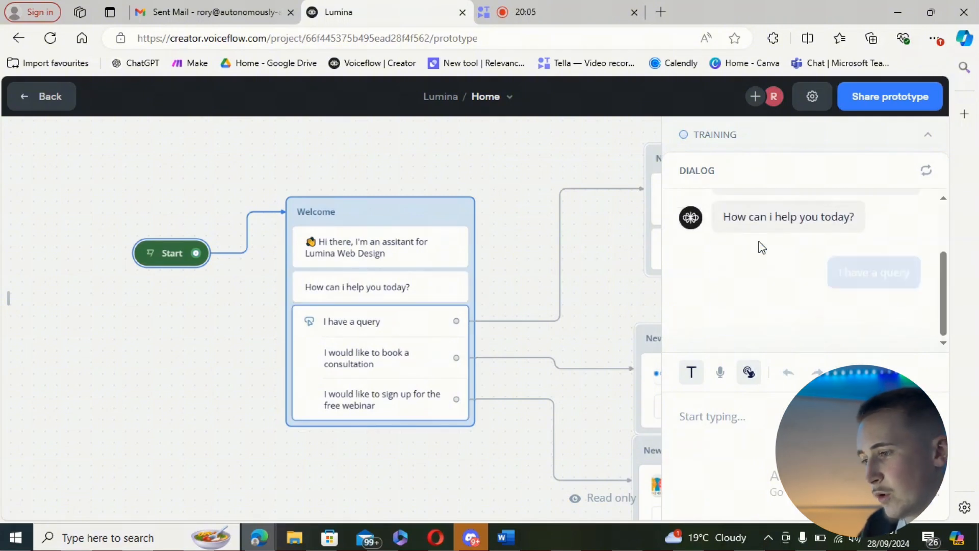
left_click(771, 429)
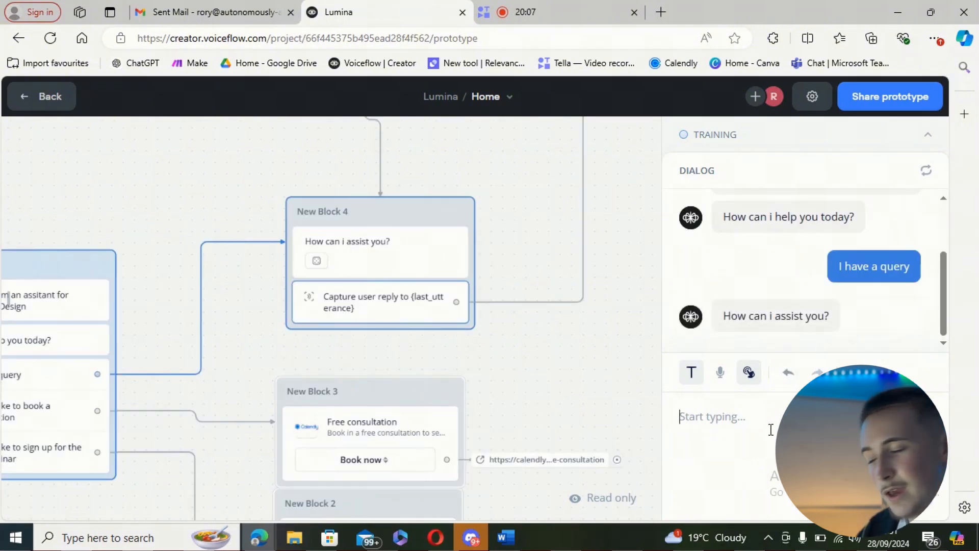
type("where a")
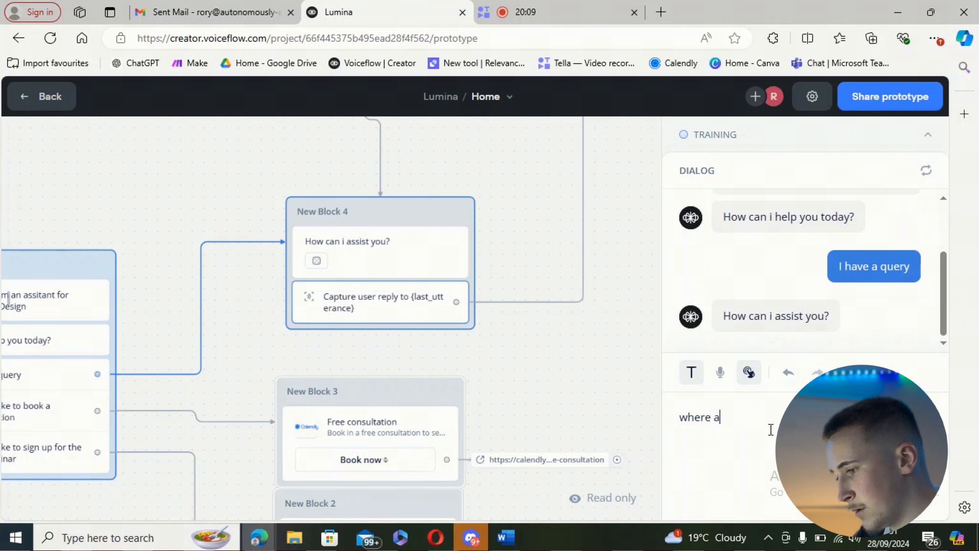
type("re you based")
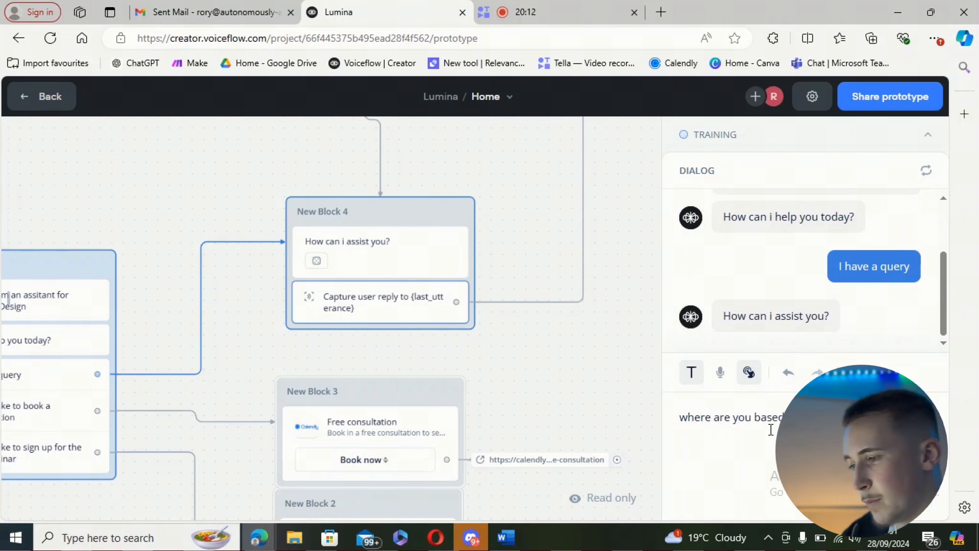
key("Return")
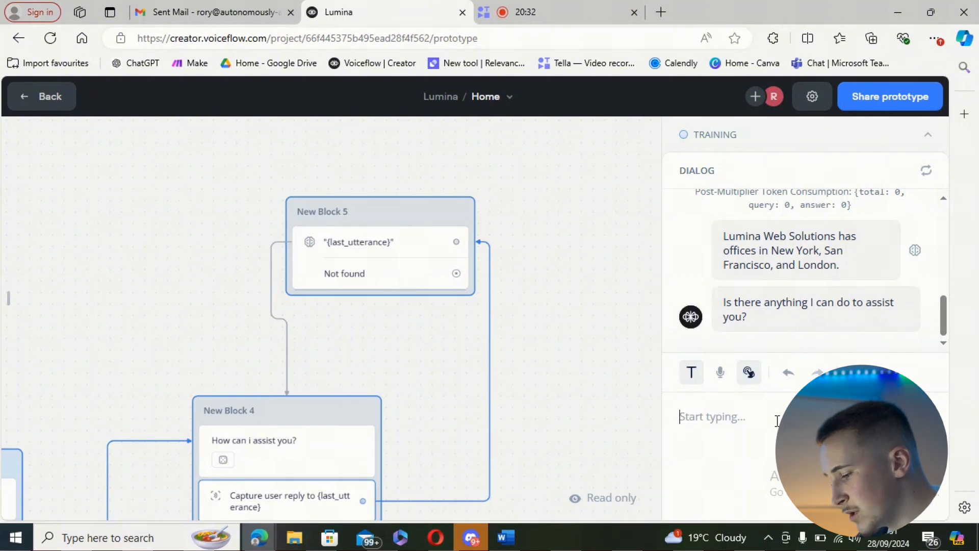
Step: Ask the test agent what services it offers and read through its knowledge-base reply
type("what serv")
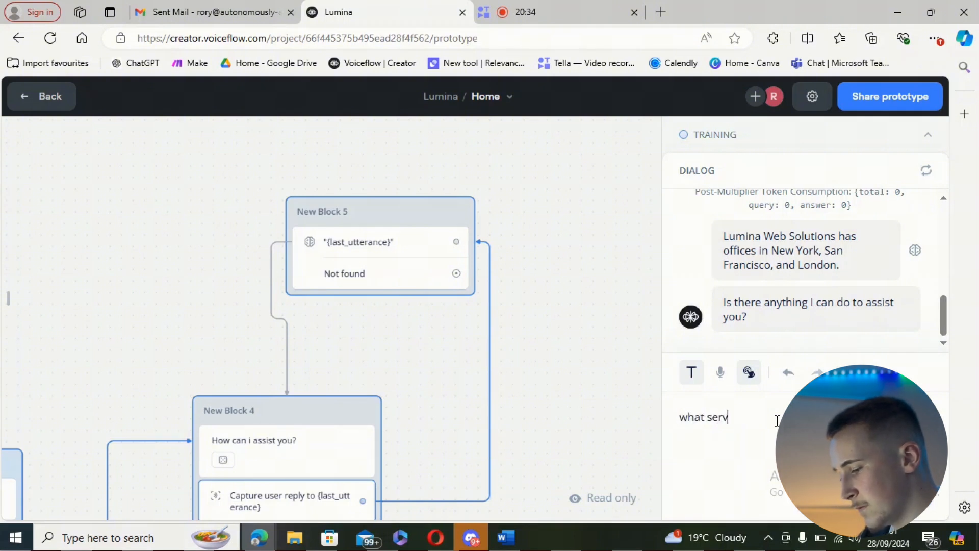
type("ices do ou")
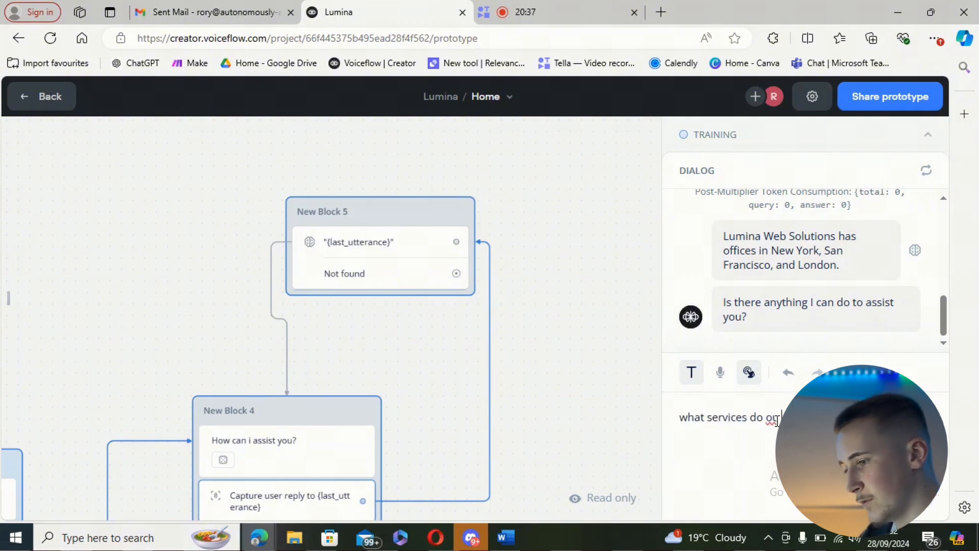
key("Return")
scroll(813, 295, "up", 3)
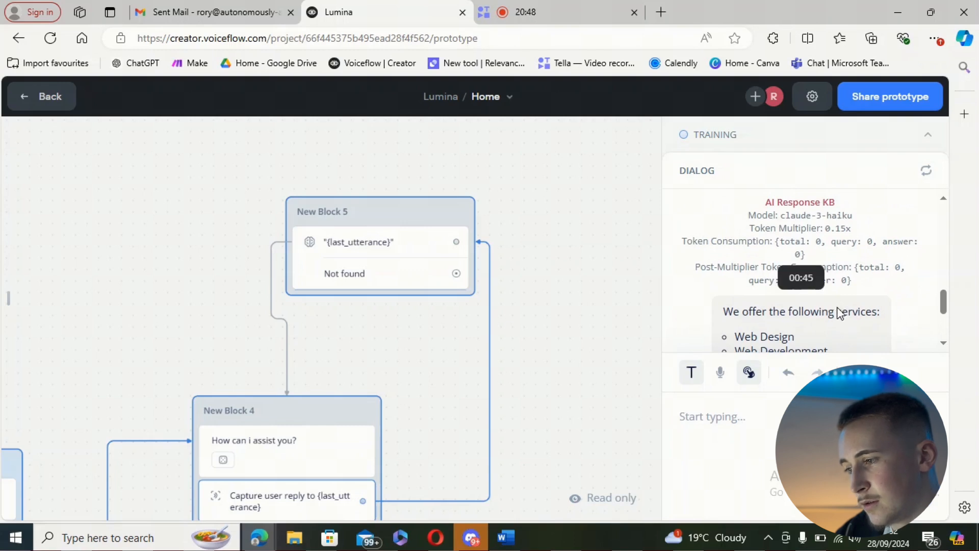
scroll(830, 313, "down", 1)
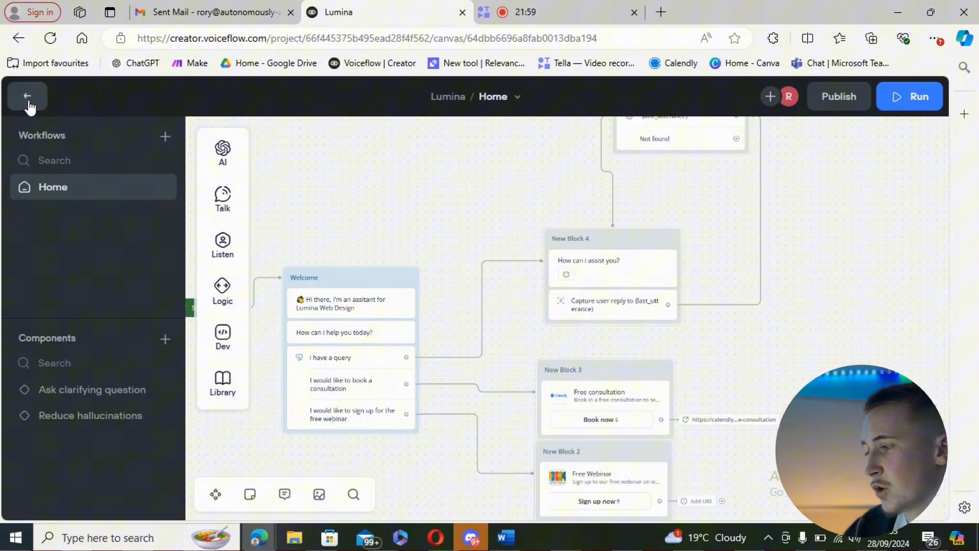
Step: Leave the workflow canvas for the agent's Intents list and permanently delete all the existing default intents
left_click(28, 98)
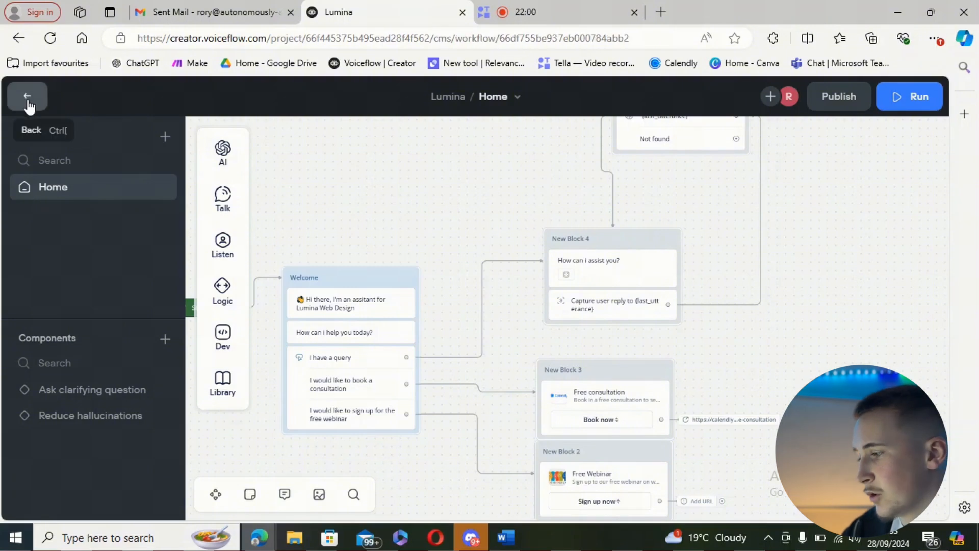
left_click(123, 388)
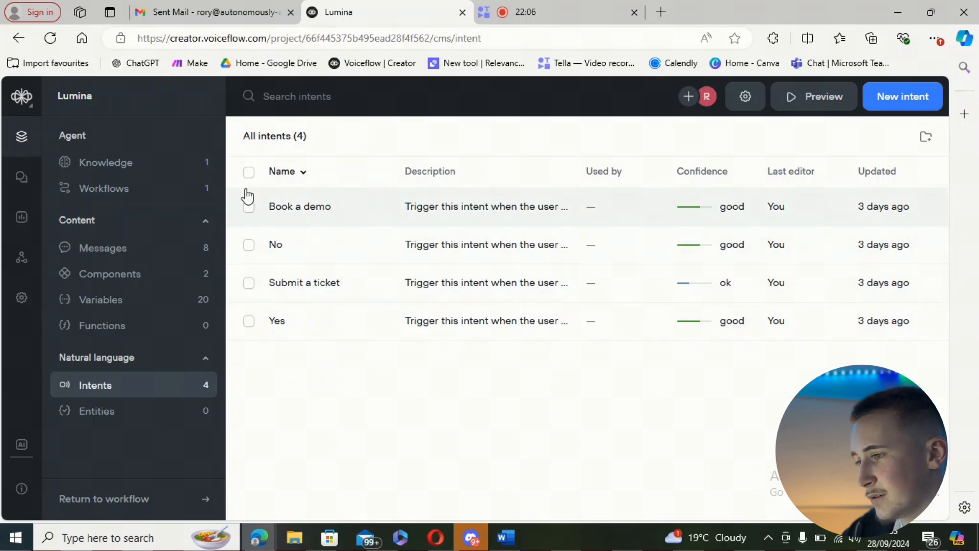
left_click(248, 173)
left_click(387, 153)
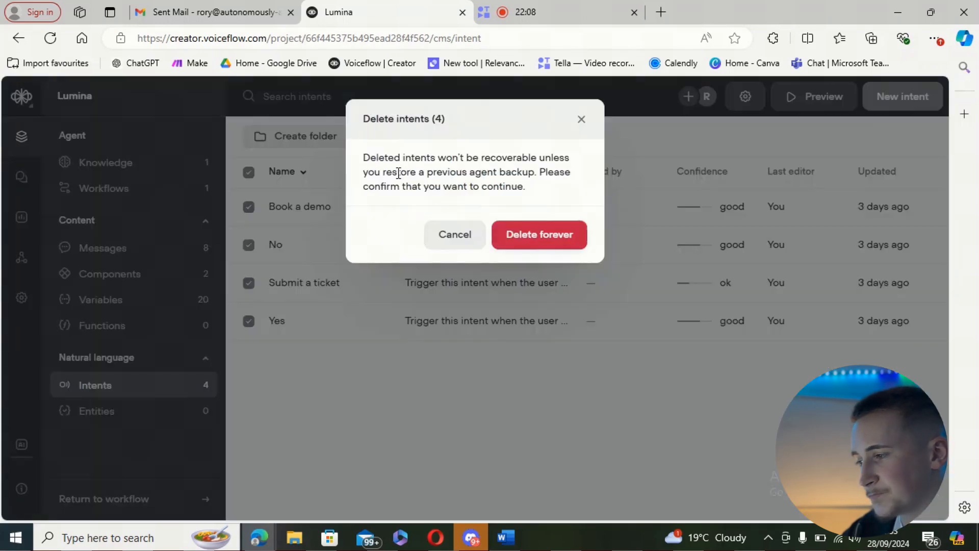
left_click(526, 244)
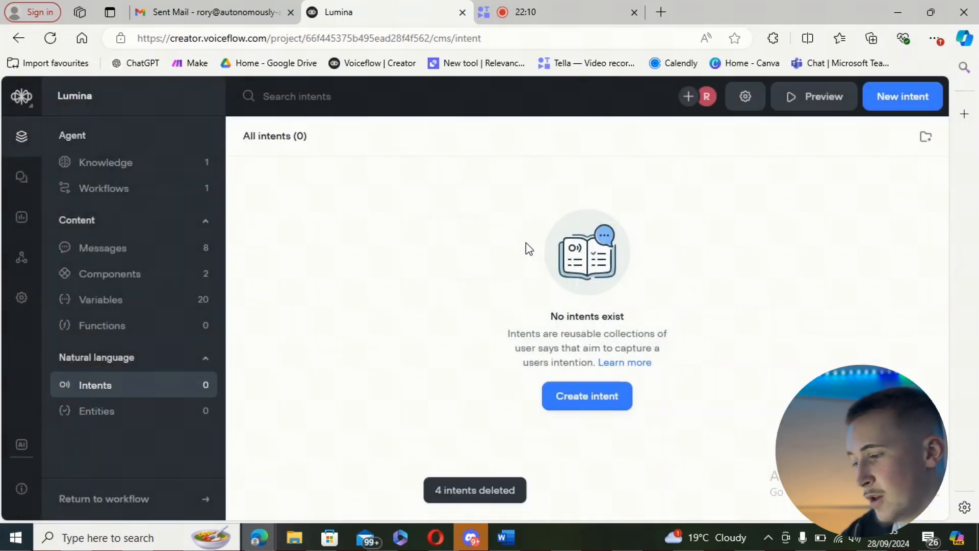
Step: Start a "Book in a consultation" intent described as "when a user wants to book in a consultation", with the utterance "i want to book in a consultation"
left_click(582, 402)
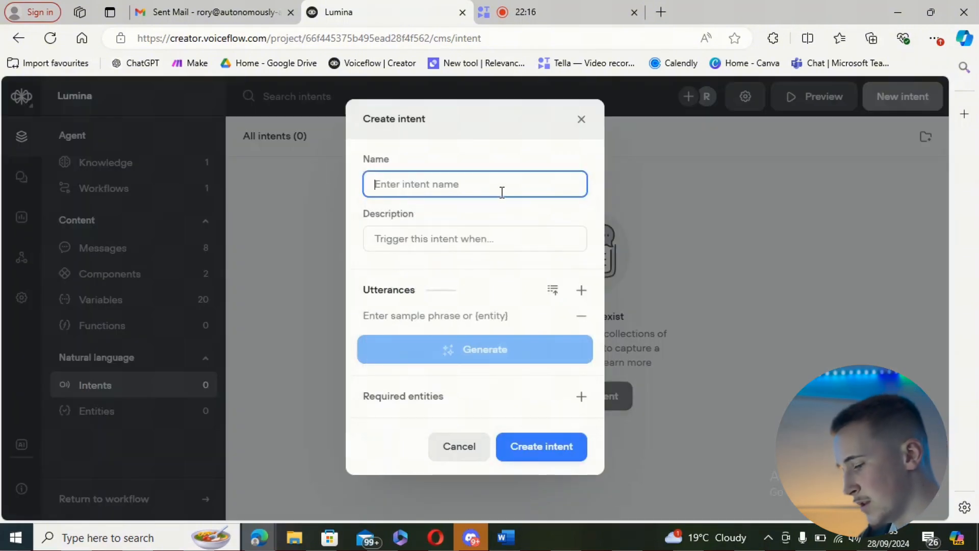
type("Book in")
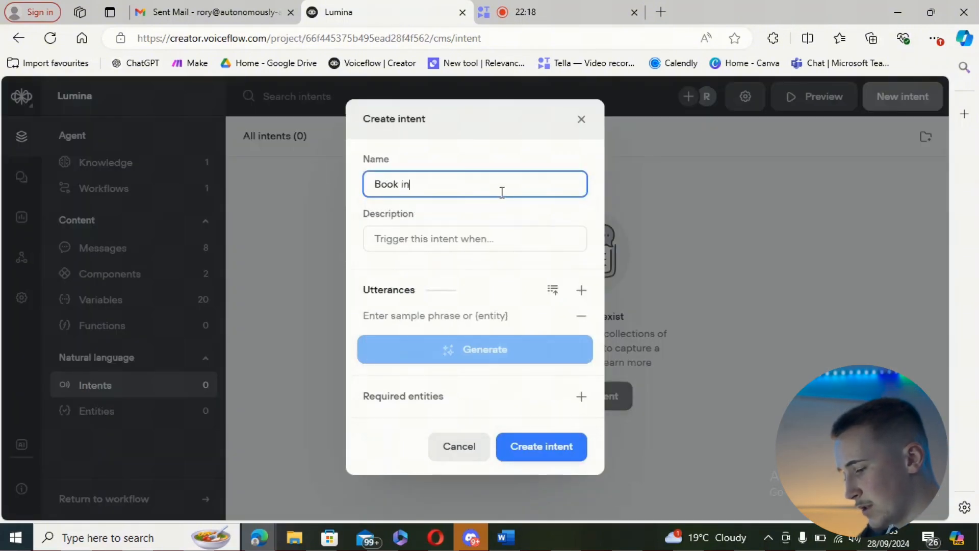
type("a consultation")
left_click(480, 229)
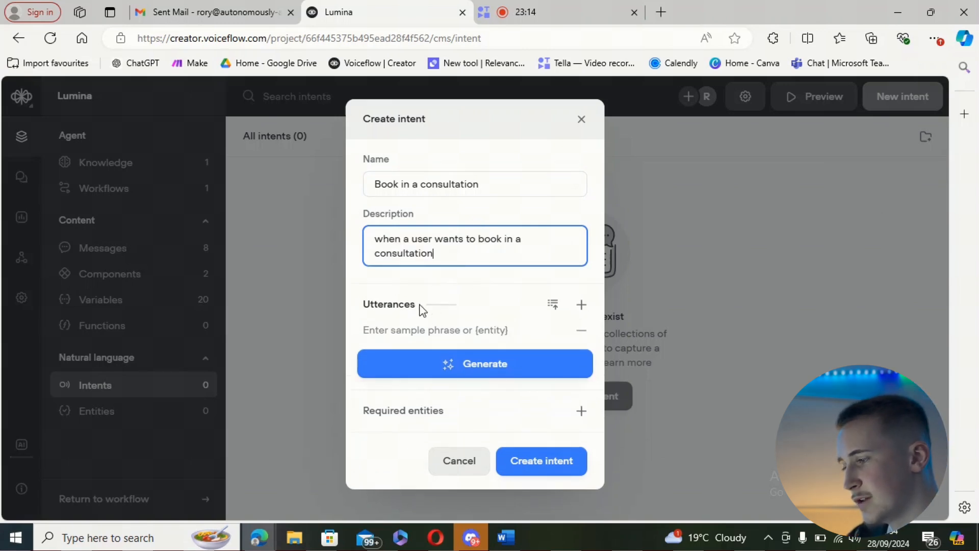
left_click(413, 330)
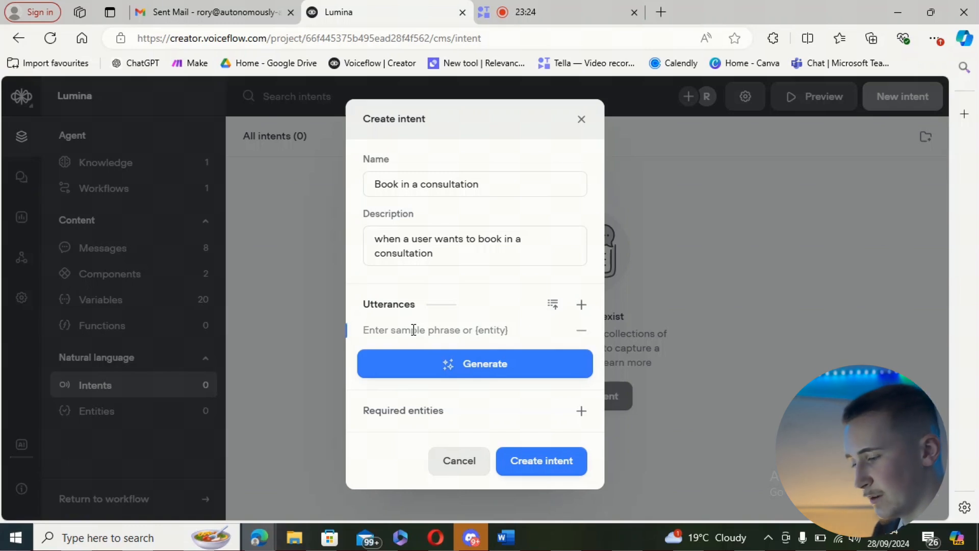
type("i want to book in a consultation")
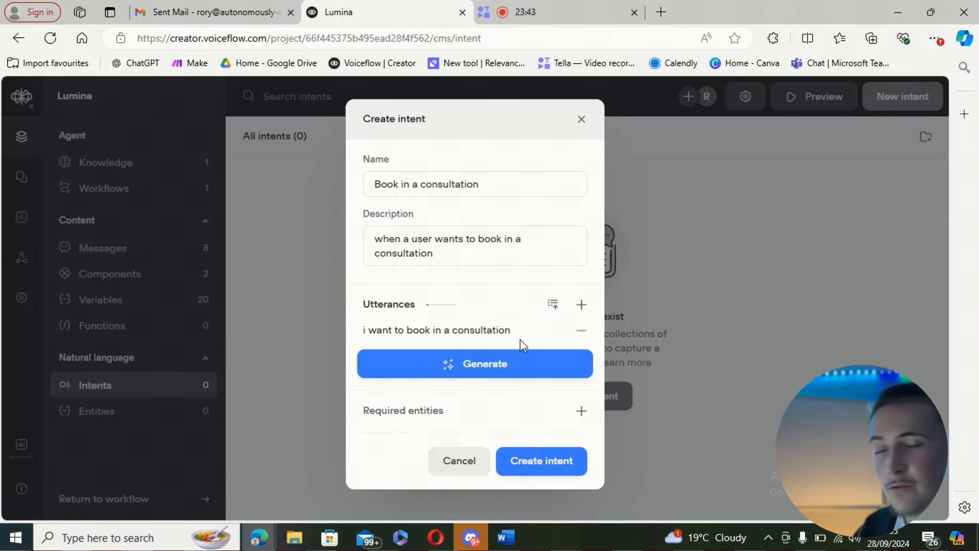
Step: Generate 20 sample phrases for the consultation intent, review them and create the intent
left_click(515, 365)
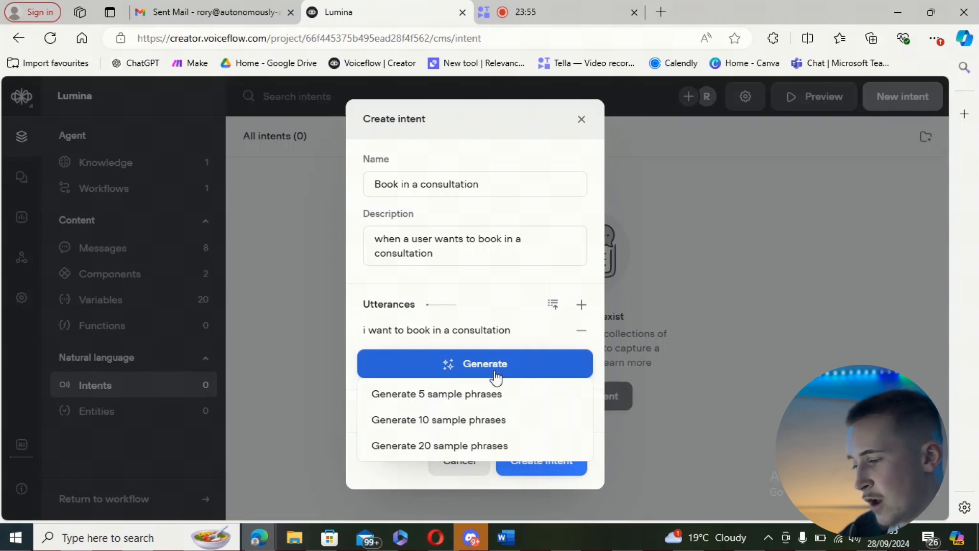
left_click(458, 448)
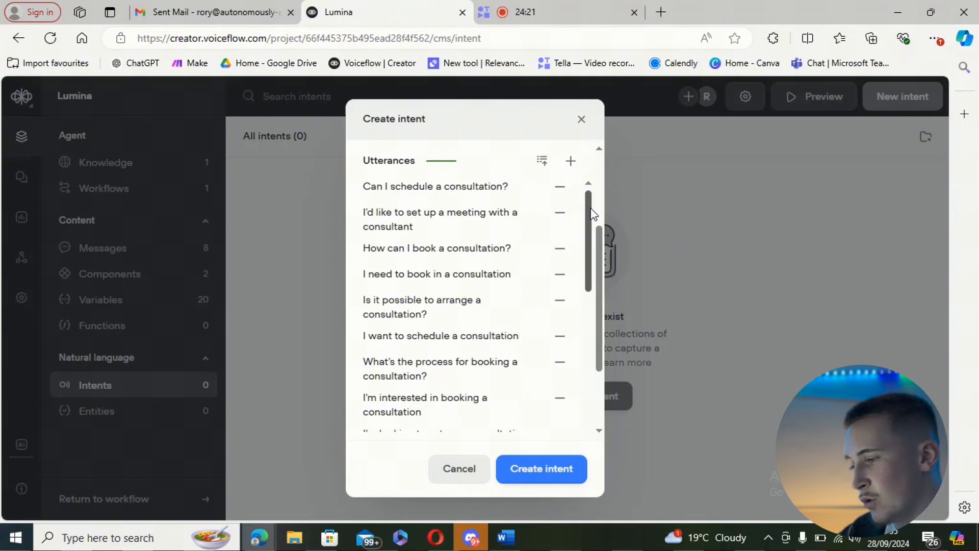
left_click_drag(593, 214, 585, 377)
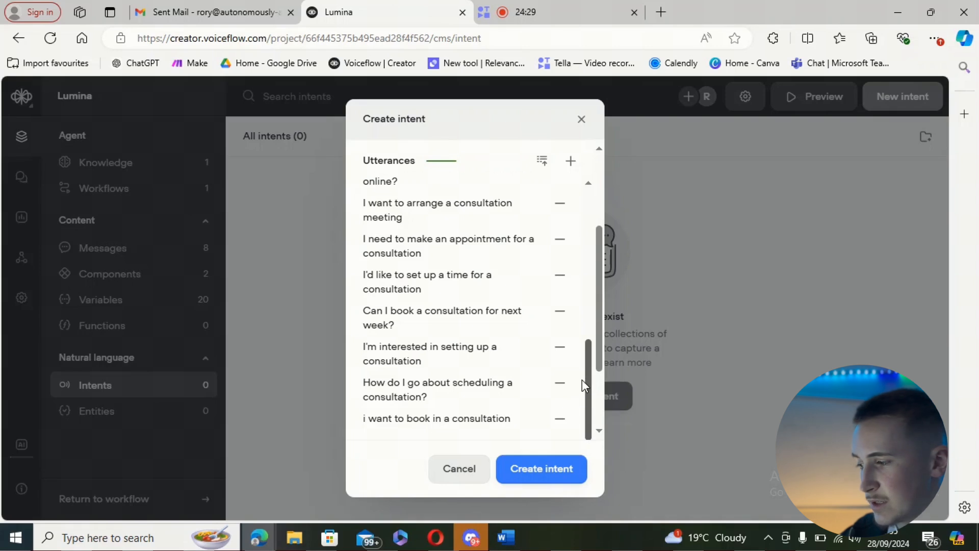
left_click_drag(582, 377, 582, 195)
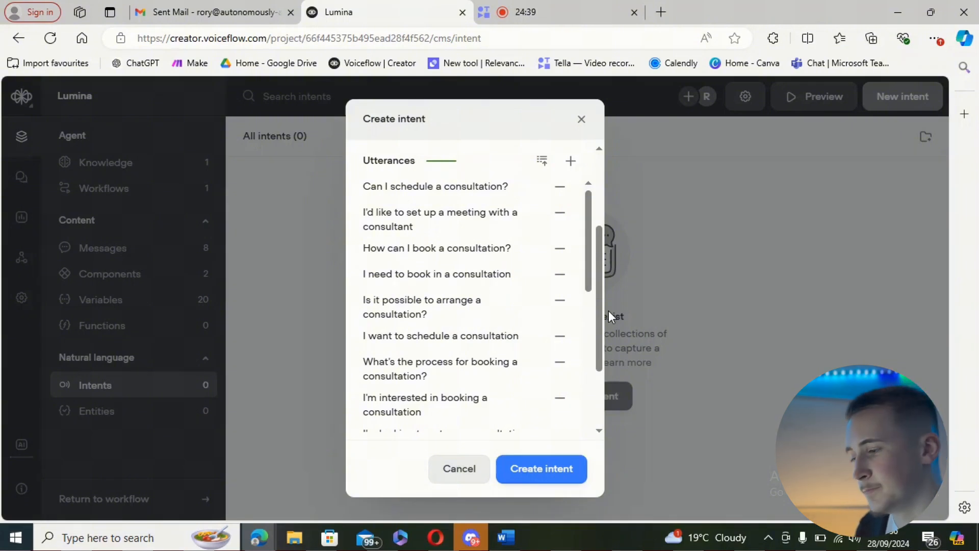
left_click(555, 472)
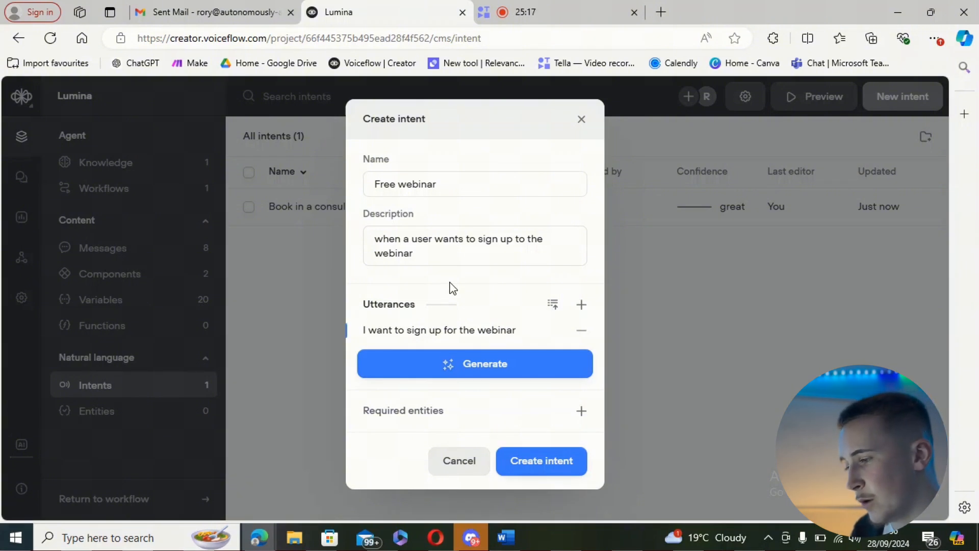
Step: Generate 20 sample phrases for the "Free webinar" intent and look through the generated utterances
left_click(470, 364)
left_click(433, 447)
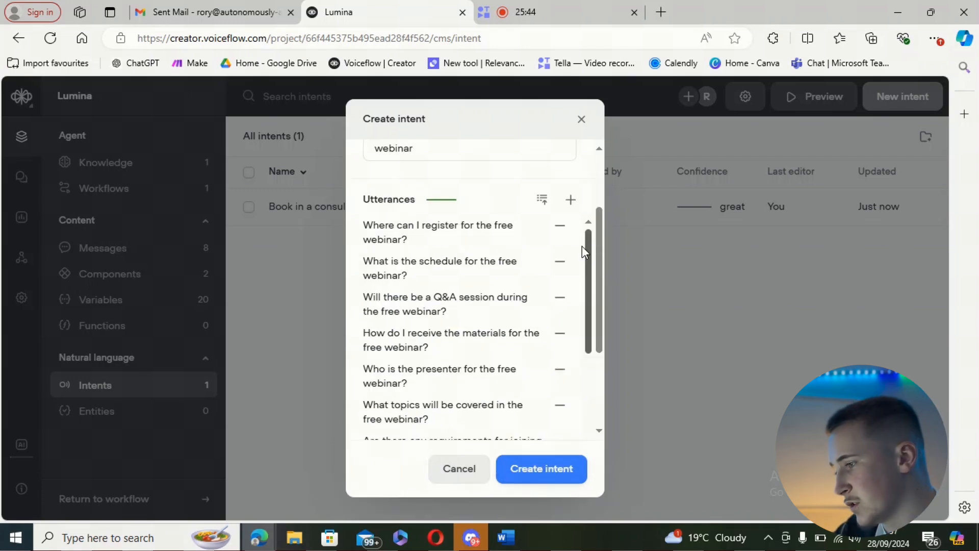
scroll(582, 258, "down", 3)
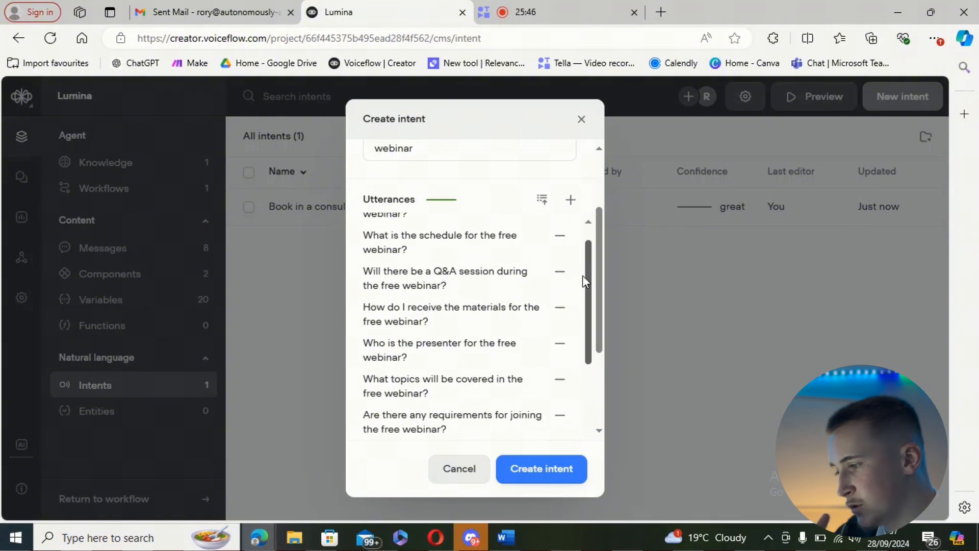
left_click_drag(582, 293, 586, 252)
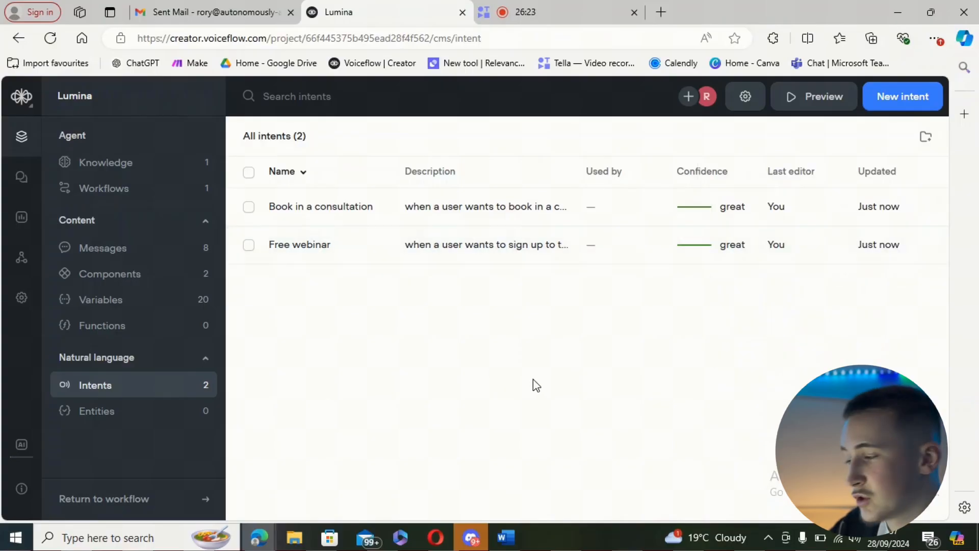
Step: Open the Home workflow and examine the Choice block that follows the Capture step and its connections
left_click(173, 194)
left_click(432, 218)
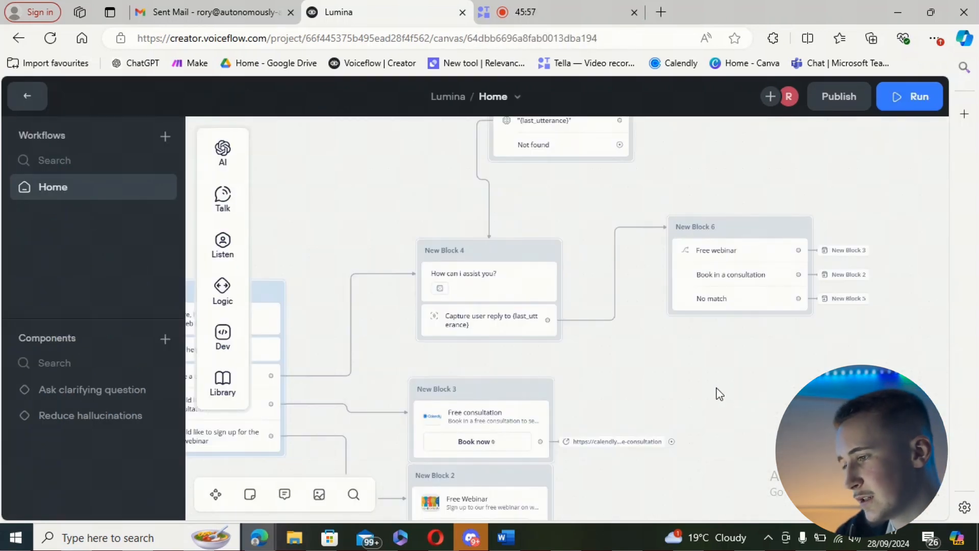
scroll(708, 384, "right", 4)
left_click(635, 257)
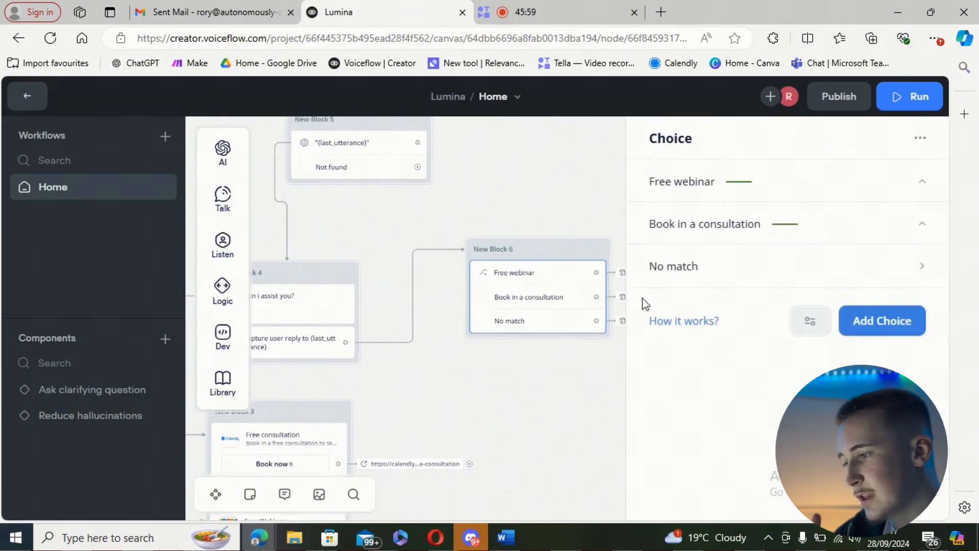
left_click(571, 384)
left_click_drag(506, 395, 651, 392)
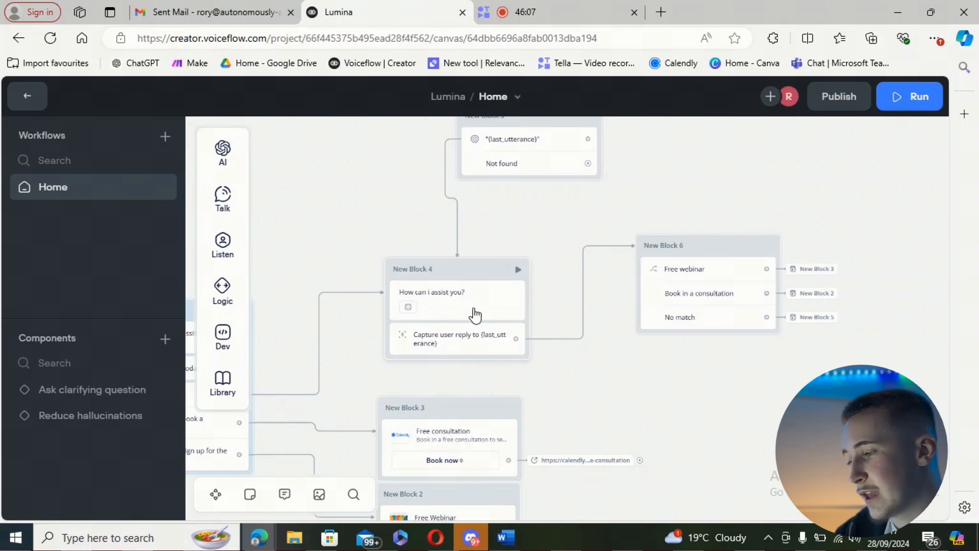
left_click_drag(615, 378, 484, 407)
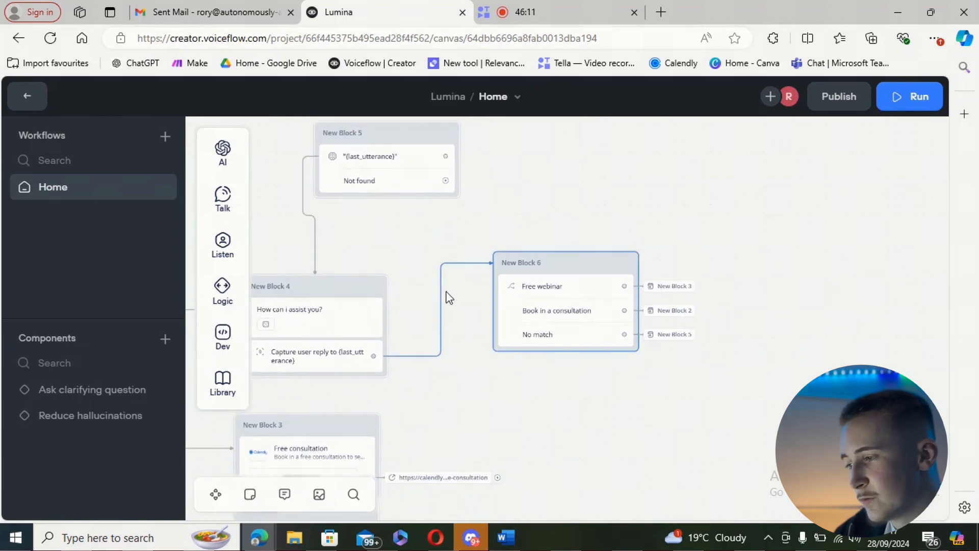
Step: Inspect the intent and action settings of the Choice step's Free webinar and Book in a consultation options
left_click(553, 298)
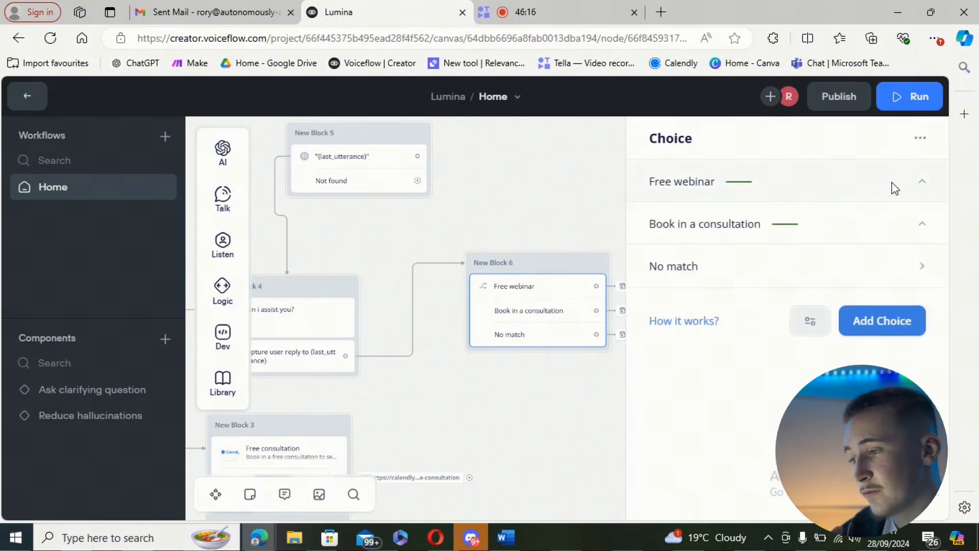
left_click(894, 188)
left_click(892, 189)
left_click(844, 228)
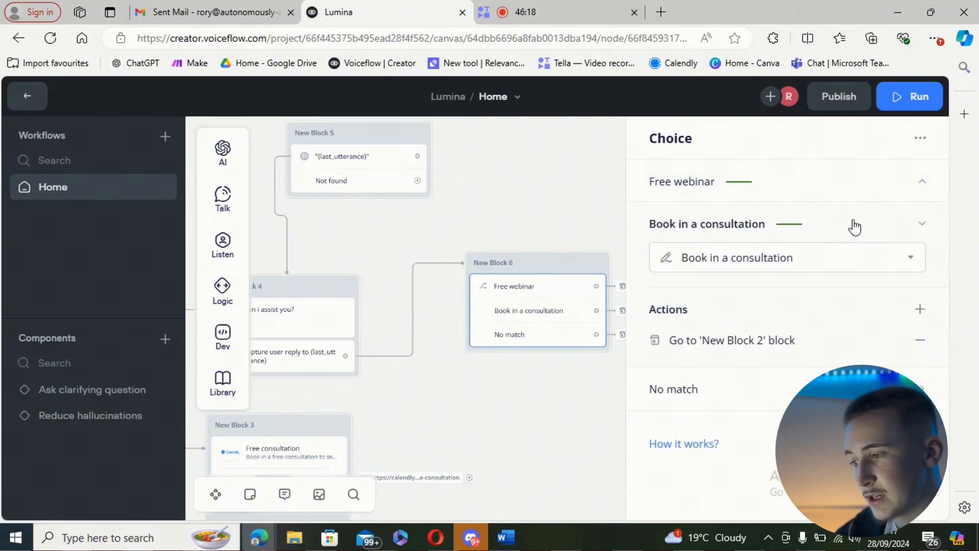
left_click(855, 227)
left_click_drag(554, 423, 474, 424)
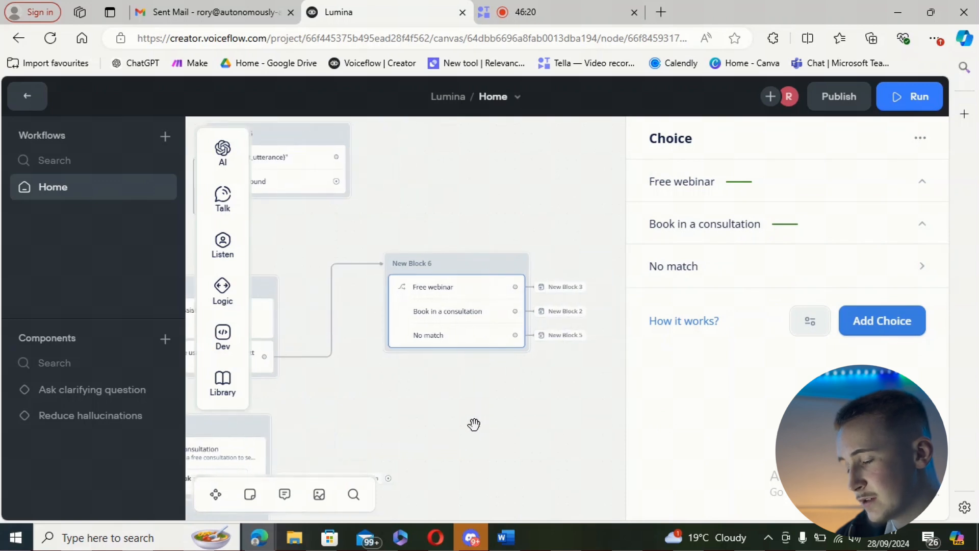
left_click(538, 427)
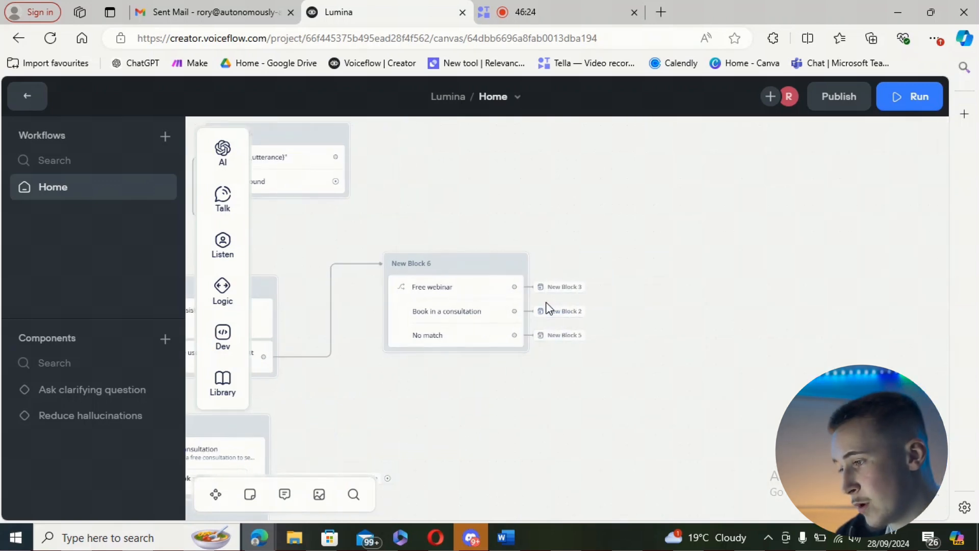
Step: Redirect the Choice step's Free webinar path to New Block 2 and its Book in a consultation path to New Block 3
left_click(568, 287)
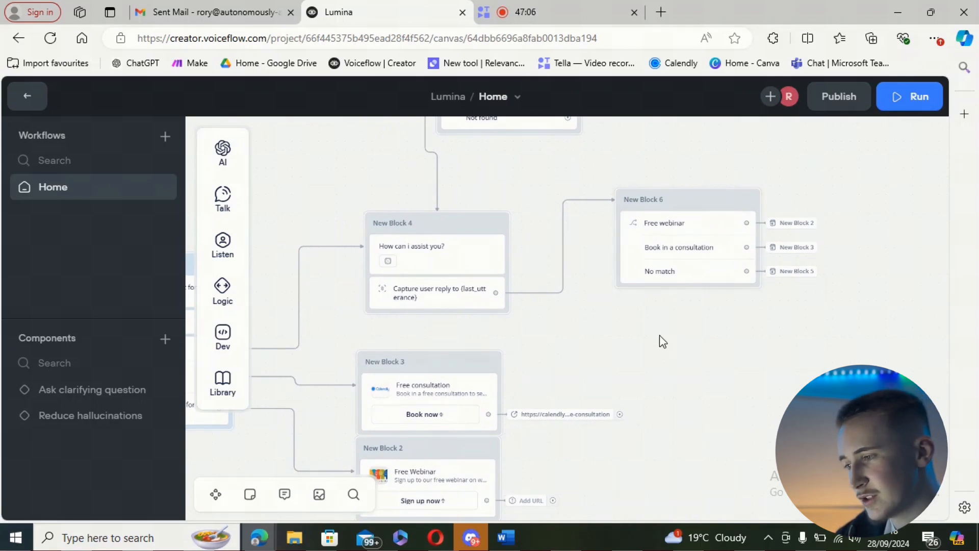
scroll(677, 277, "down", 3)
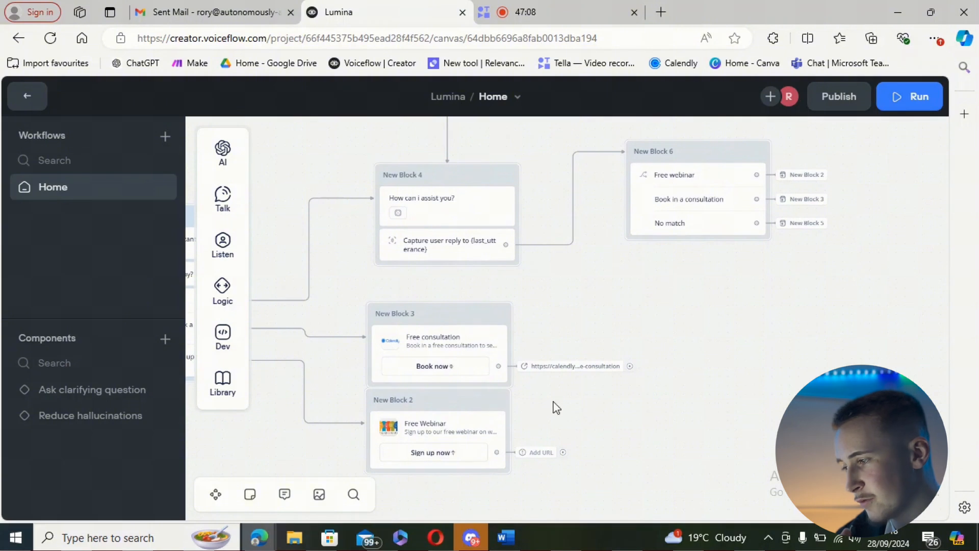
left_click_drag(671, 303, 664, 361)
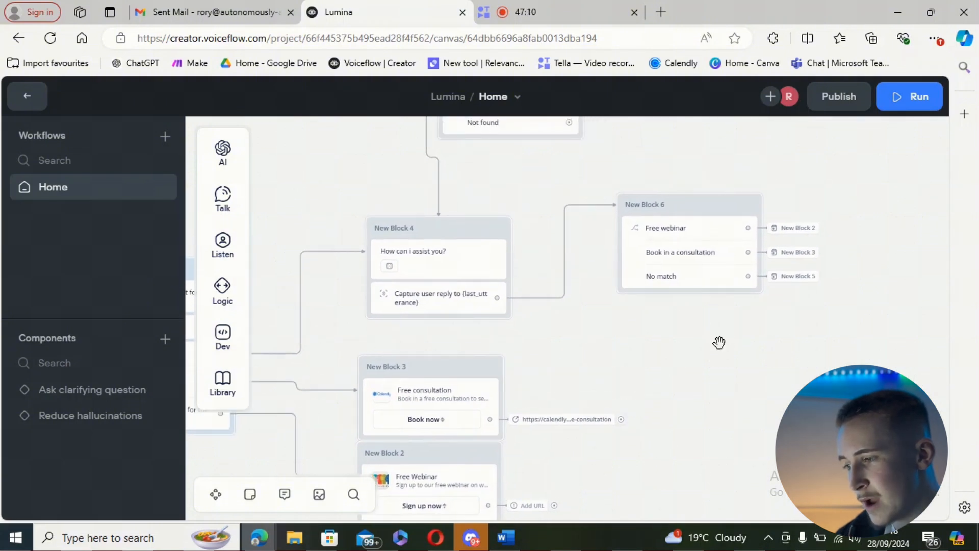
left_click_drag(719, 343, 810, 487)
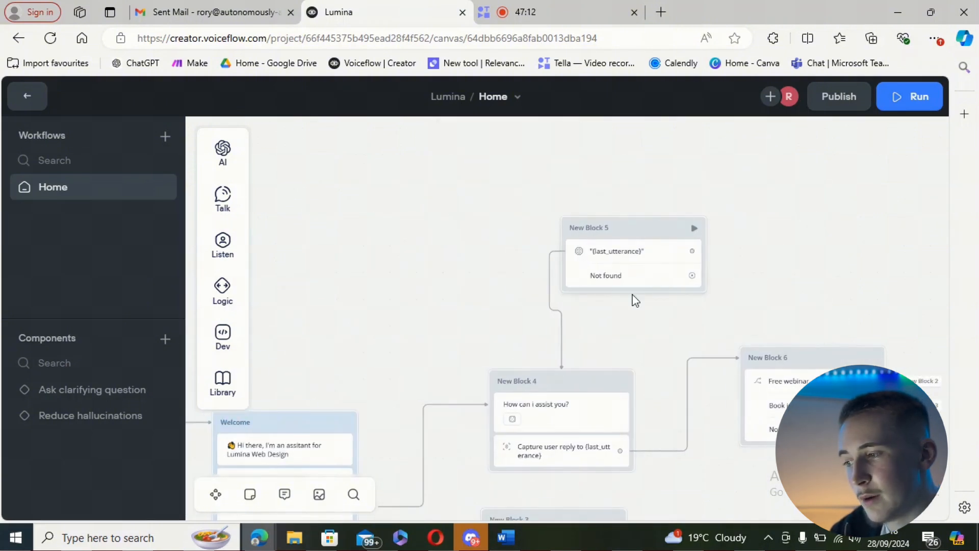